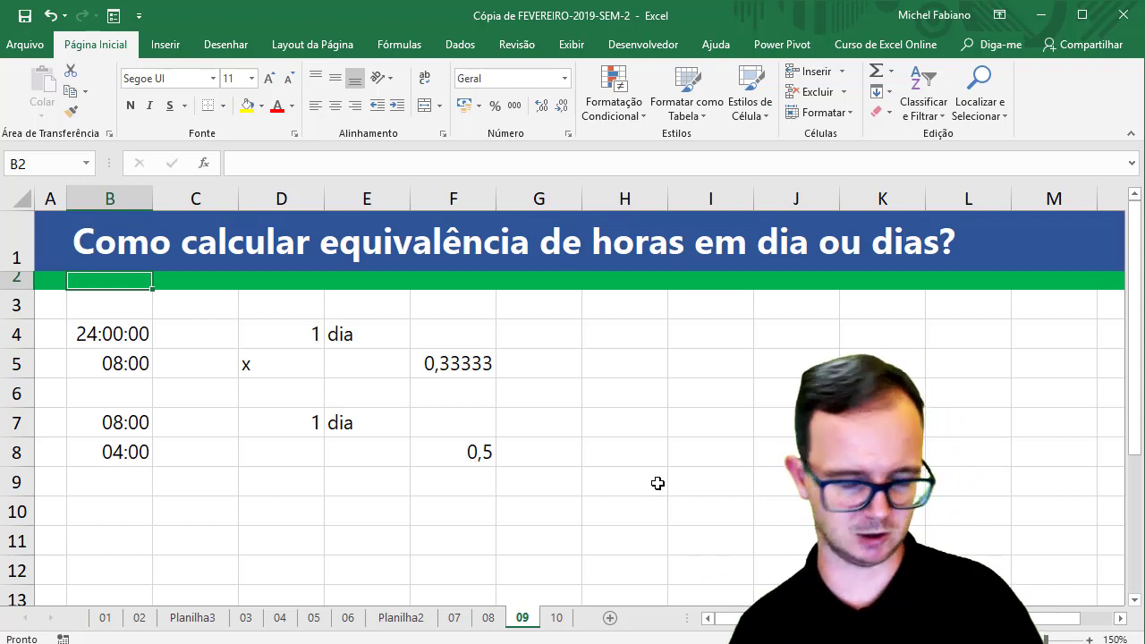
Review the 24:00:00 in B4 and the 1 dia pair in row 4
{"action": "left_click", "coordinate": [139, 331]}
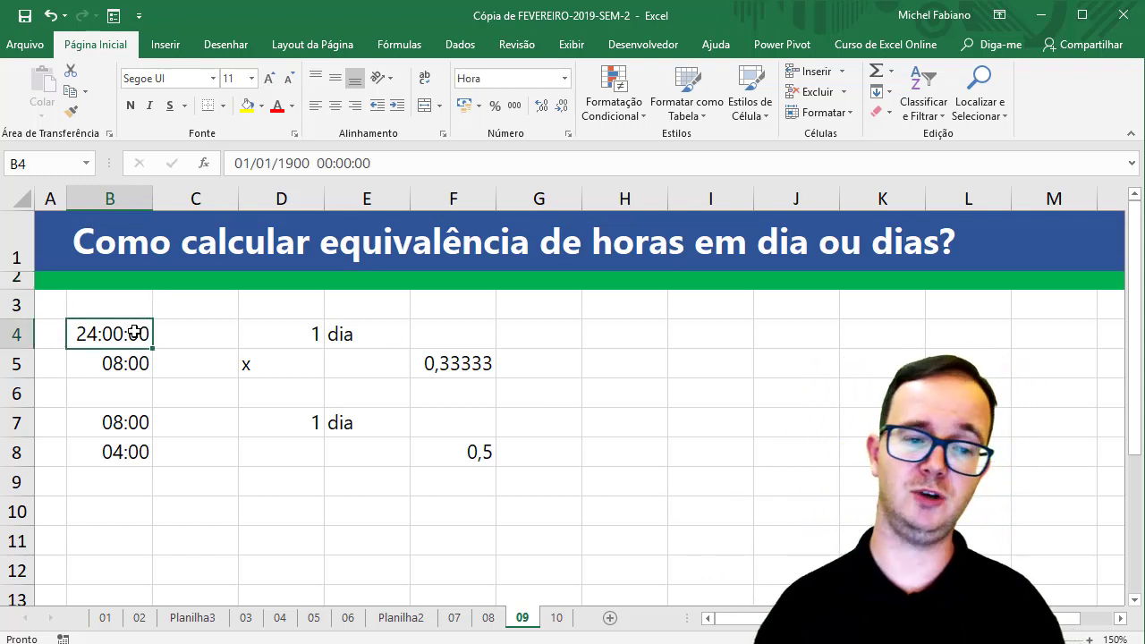
{"action": "left_click", "coordinate": [299, 326]}
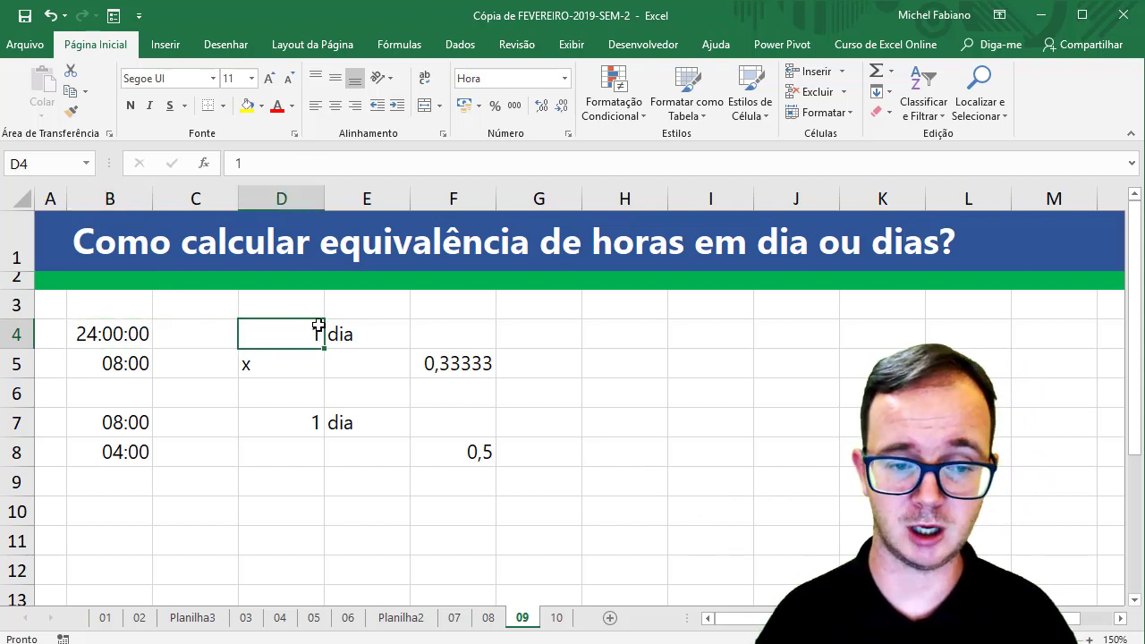
{"action": "left_click_drag", "start_coordinate": [317, 327], "coordinate": [332, 326]}
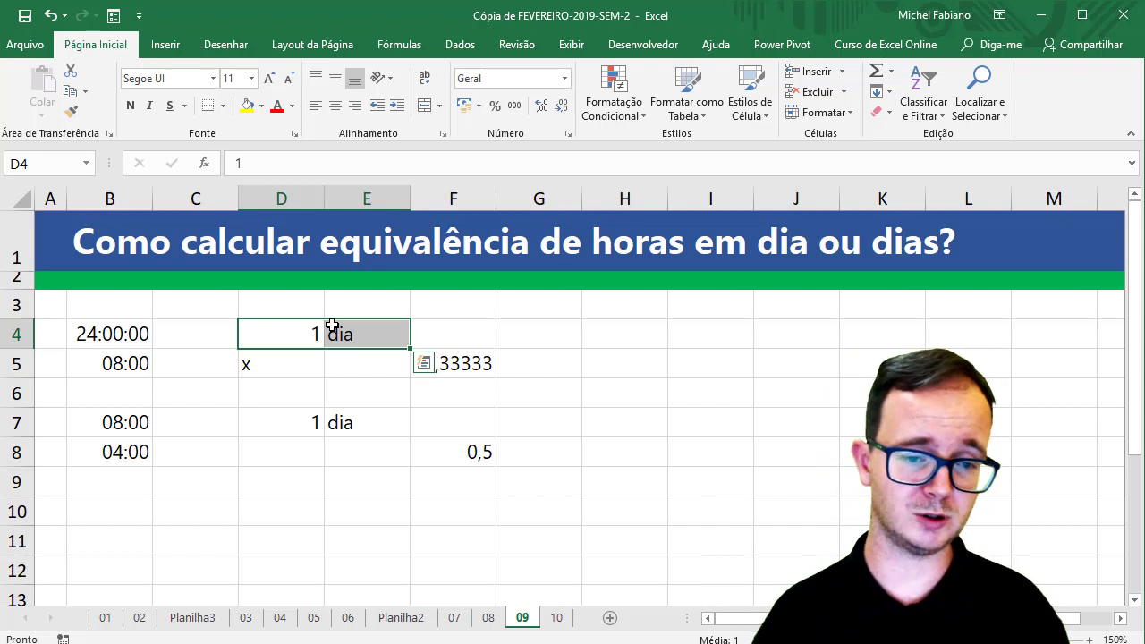
{"action": "left_click", "coordinate": [592, 462]}
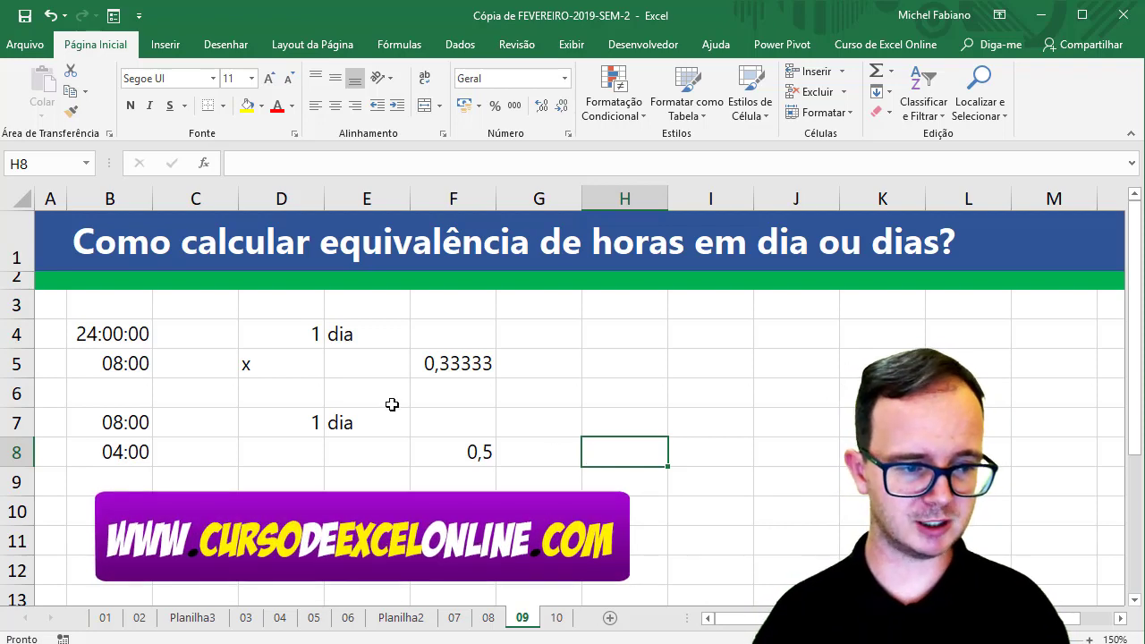
Right-align the x in cell D5
{"action": "left_click", "coordinate": [107, 363]}
{"action": "left_click", "coordinate": [259, 365]}
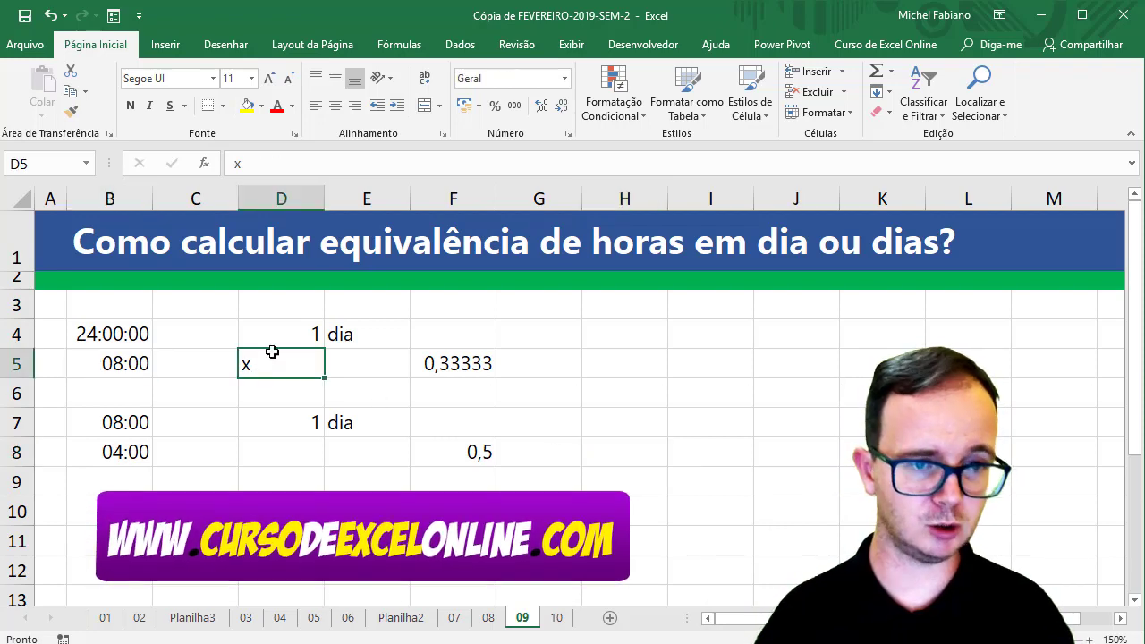
{"action": "left_click", "coordinate": [355, 107]}
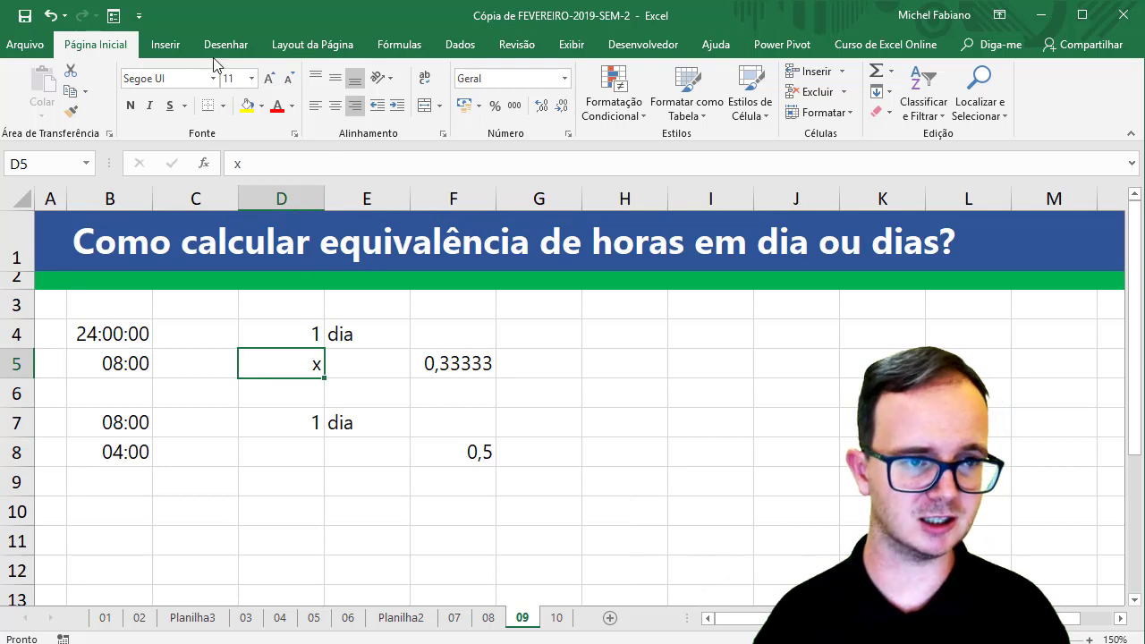
Draw an arrow from D5 to B4, then duplicate it to link B5 with D4
{"action": "left_click", "coordinate": [165, 45]}
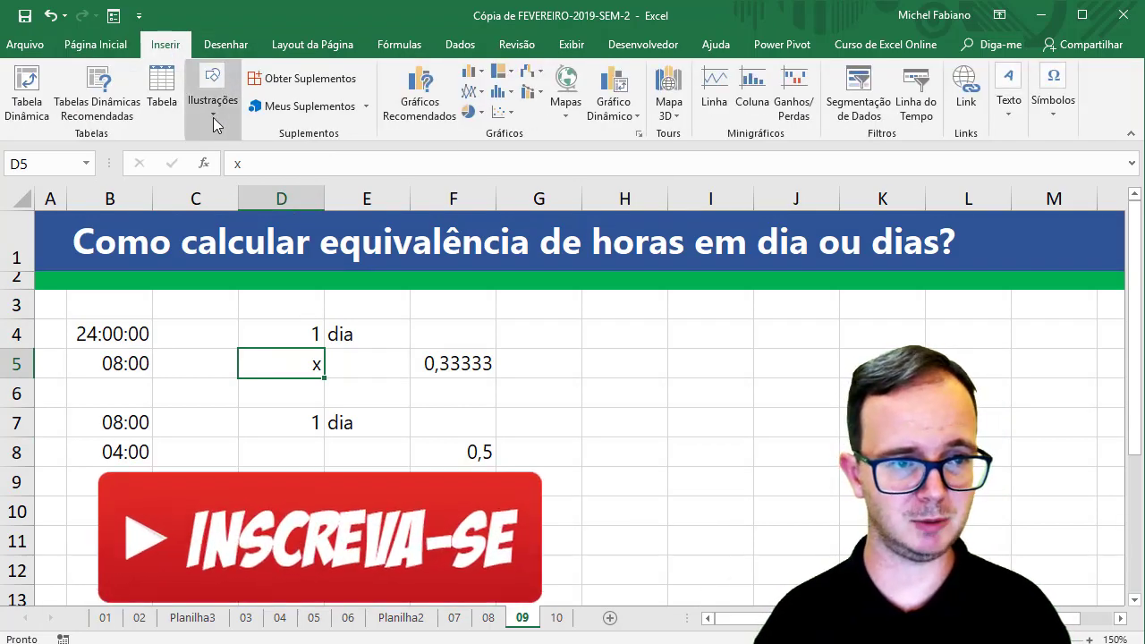
{"action": "left_click", "coordinate": [231, 89]}
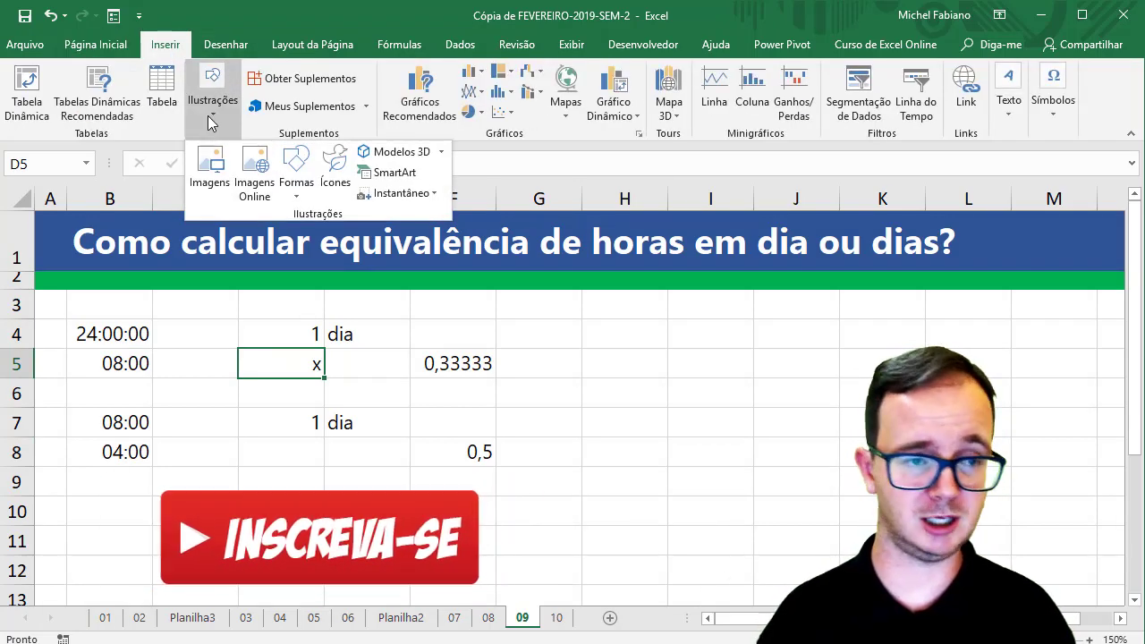
{"action": "left_click", "coordinate": [296, 175]}
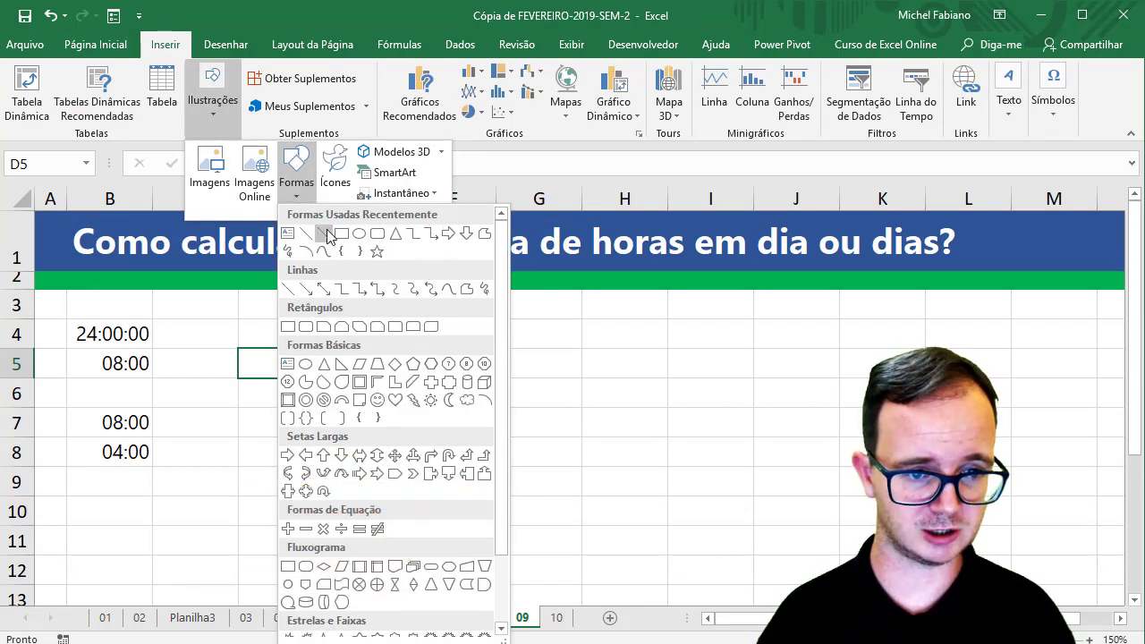
{"action": "left_click", "coordinate": [324, 289]}
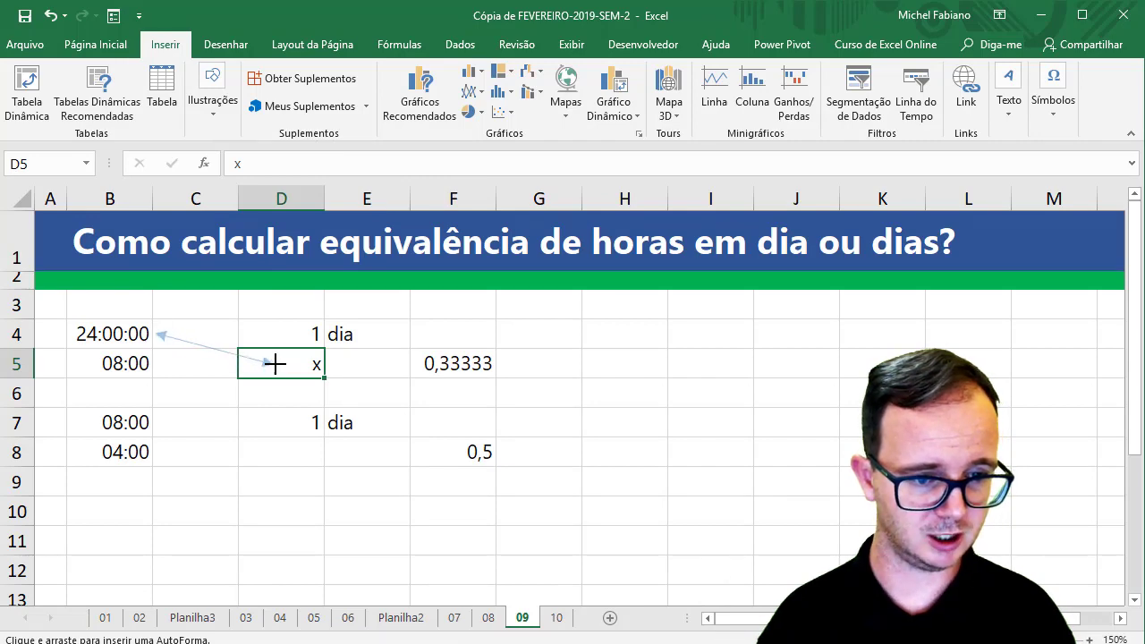
{"action": "left_click_drag", "start_coordinate": [292, 363], "coordinate": [289, 365]}
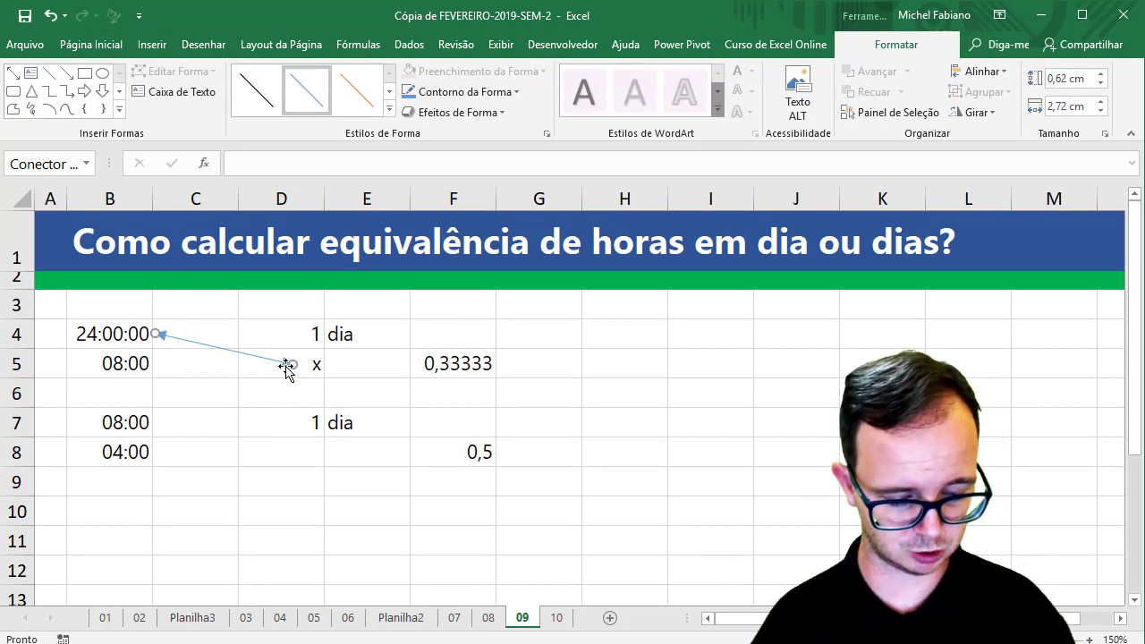
{"action": "key", "text": "ctrl+d"}
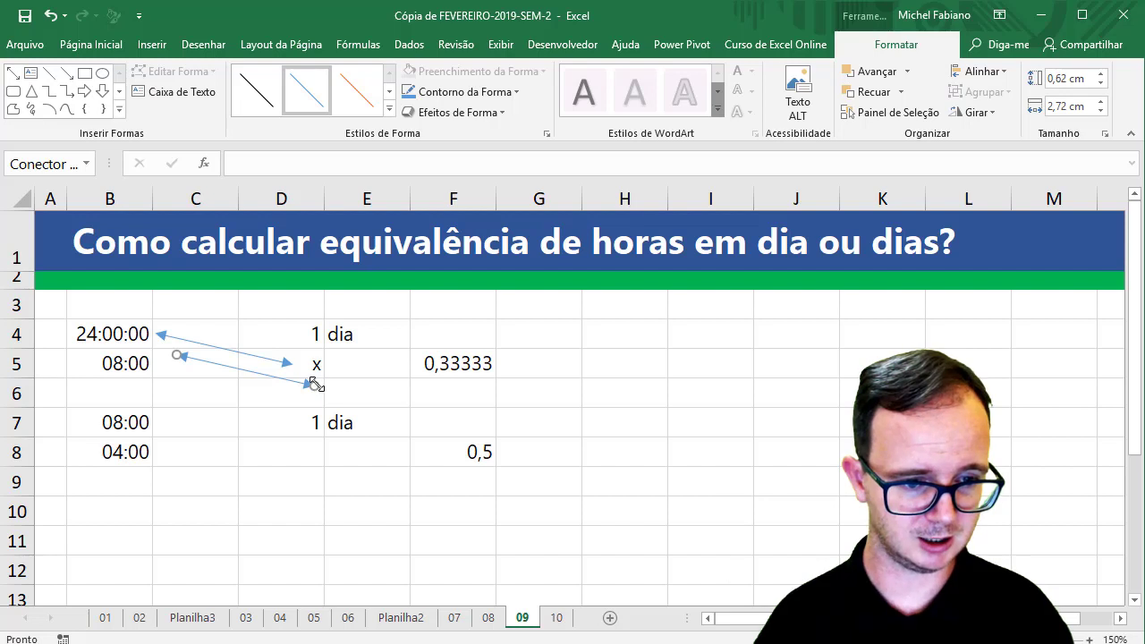
{"action": "left_click_drag", "start_coordinate": [315, 384], "coordinate": [304, 327]}
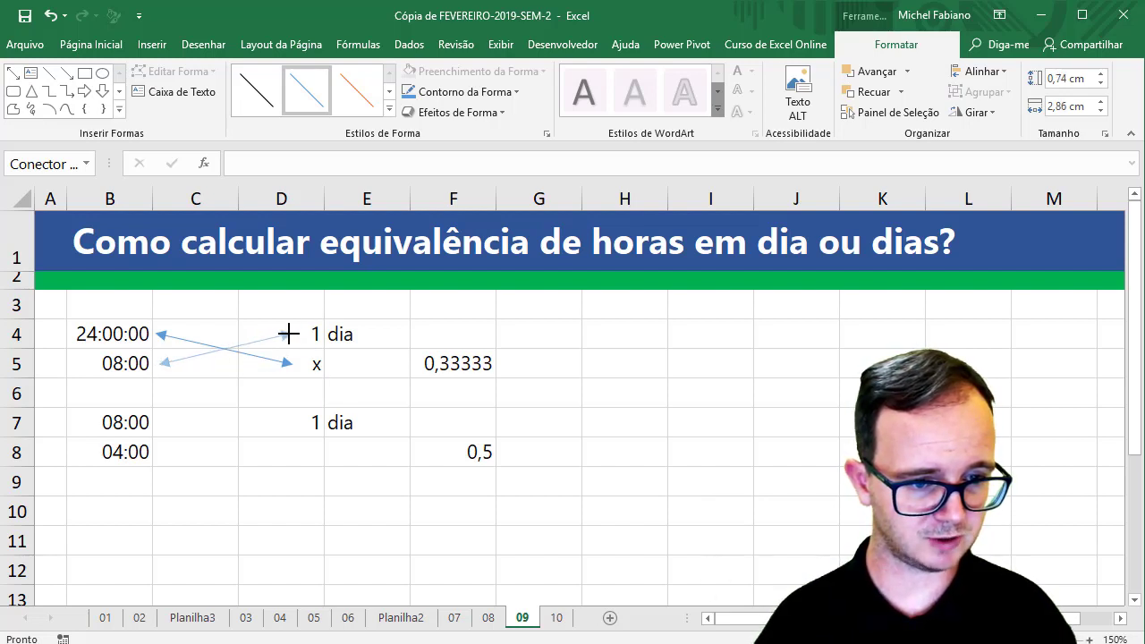
Enter the formula =B5/B4 in F5
{"action": "left_click", "coordinate": [484, 369]}
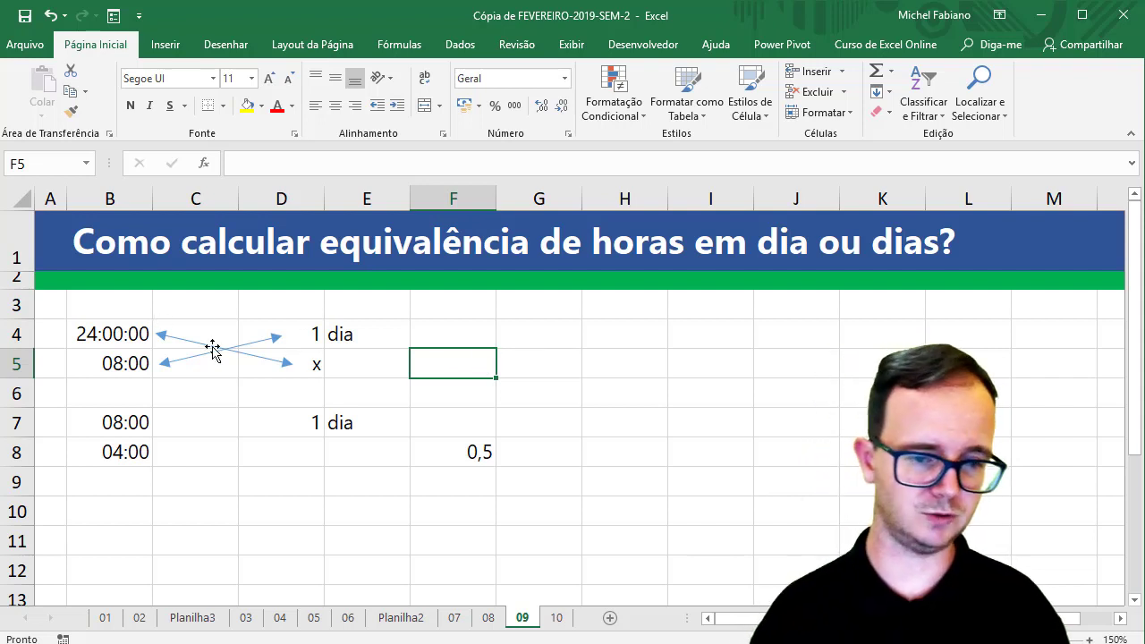
{"action": "type", "text": "="}
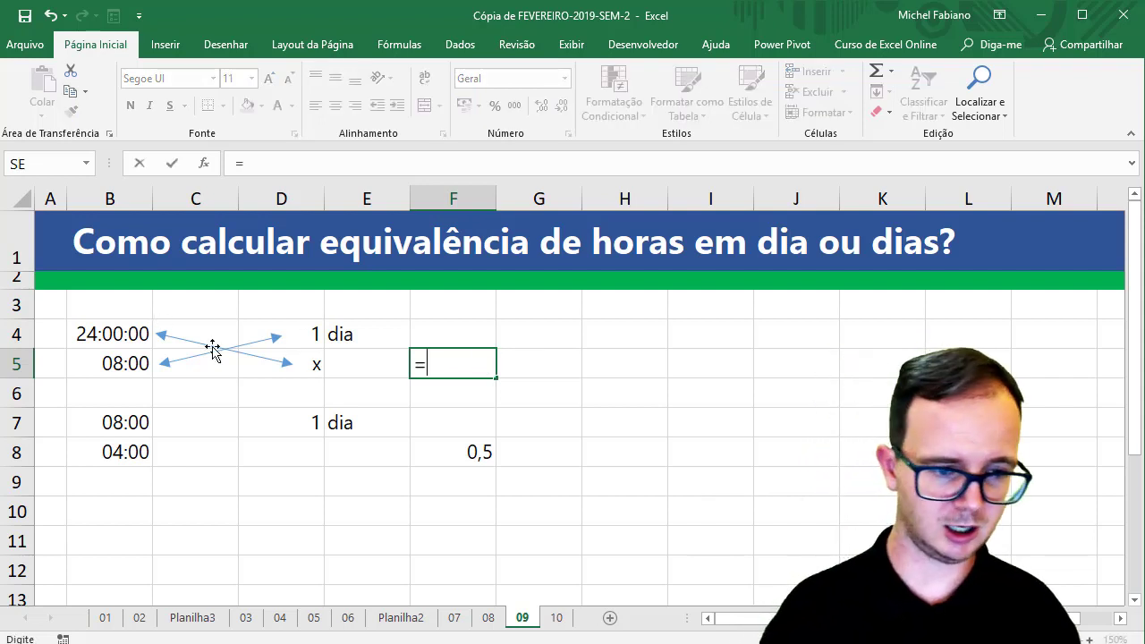
{"action": "left_click", "coordinate": [92, 358]}
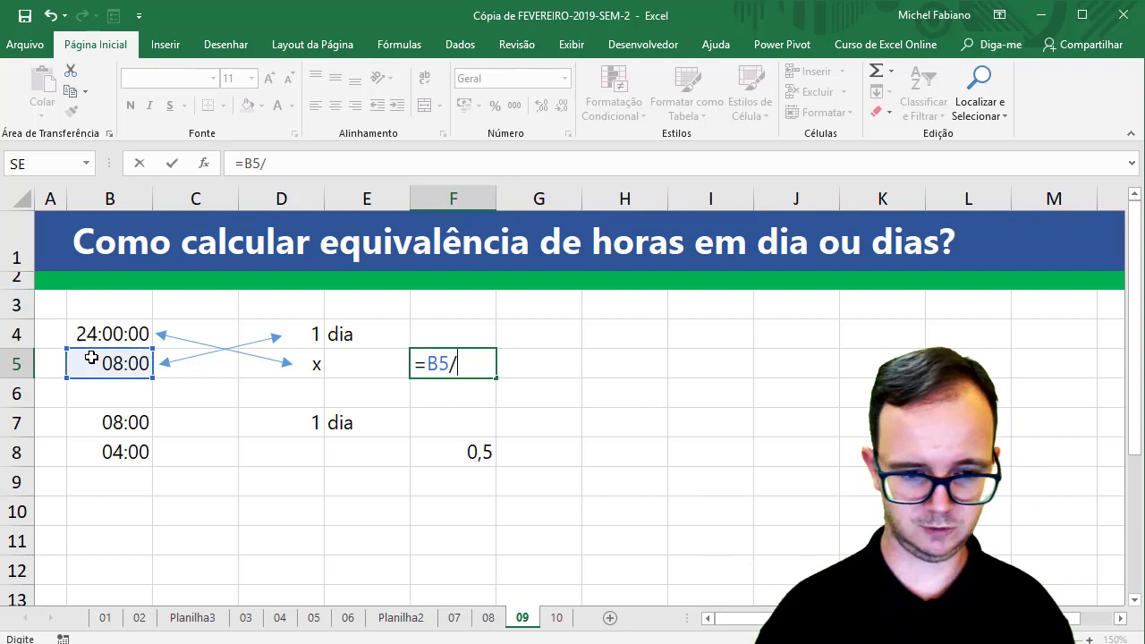
{"action": "left_click", "coordinate": [95, 331]}
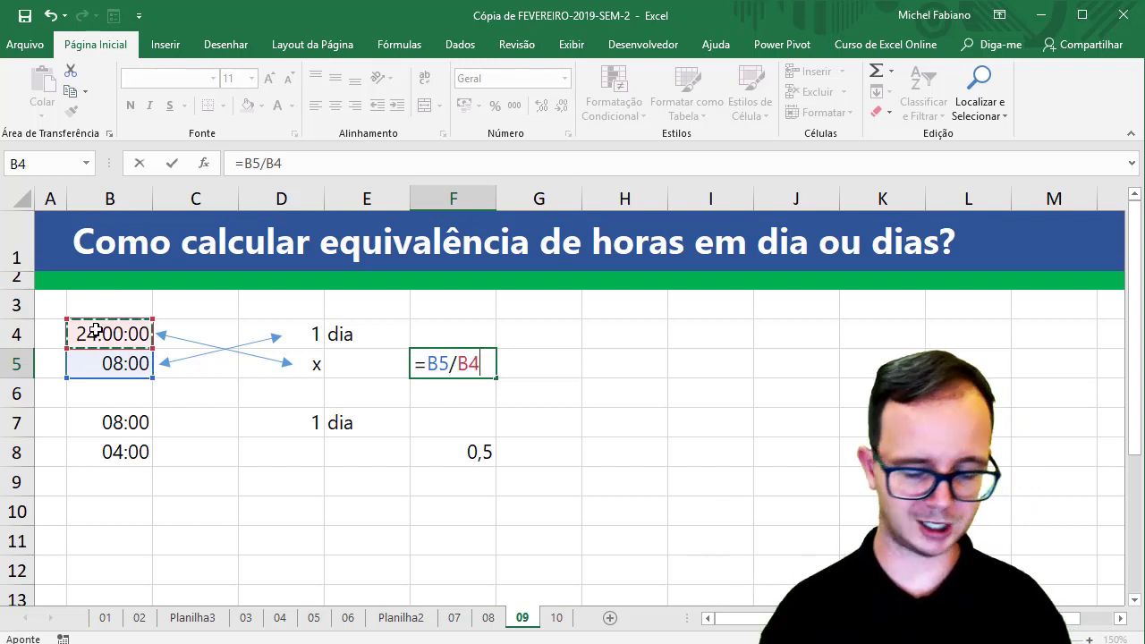
{"action": "key", "text": "Return"}
{"action": "key", "text": "Up"}
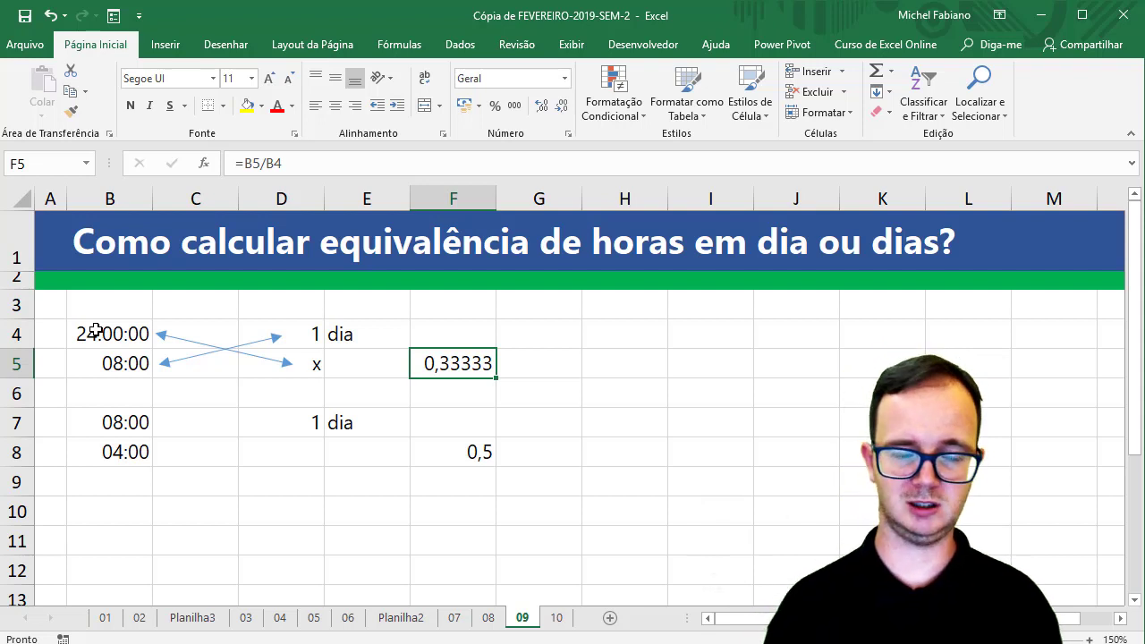
Change B5 to 24:00 and check that F5 now shows 1
{"action": "key", "text": "Left"}
{"action": "key", "text": "Left"}
{"action": "key", "text": "Left"}
{"action": "key", "text": "Left"}
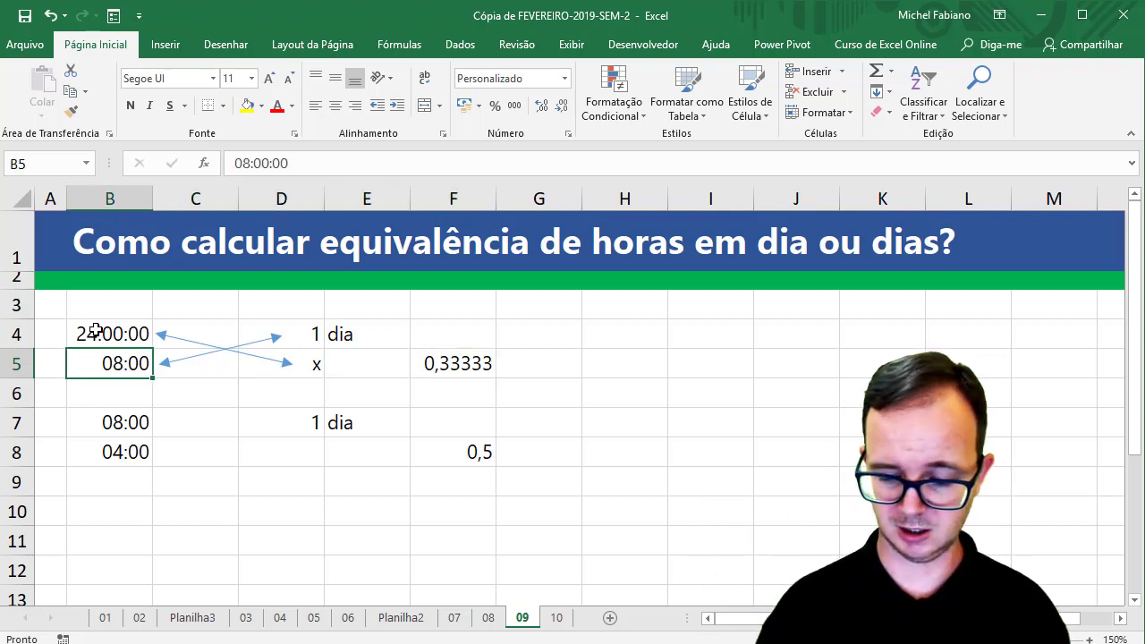
{"action": "type", "text": "24:00"}
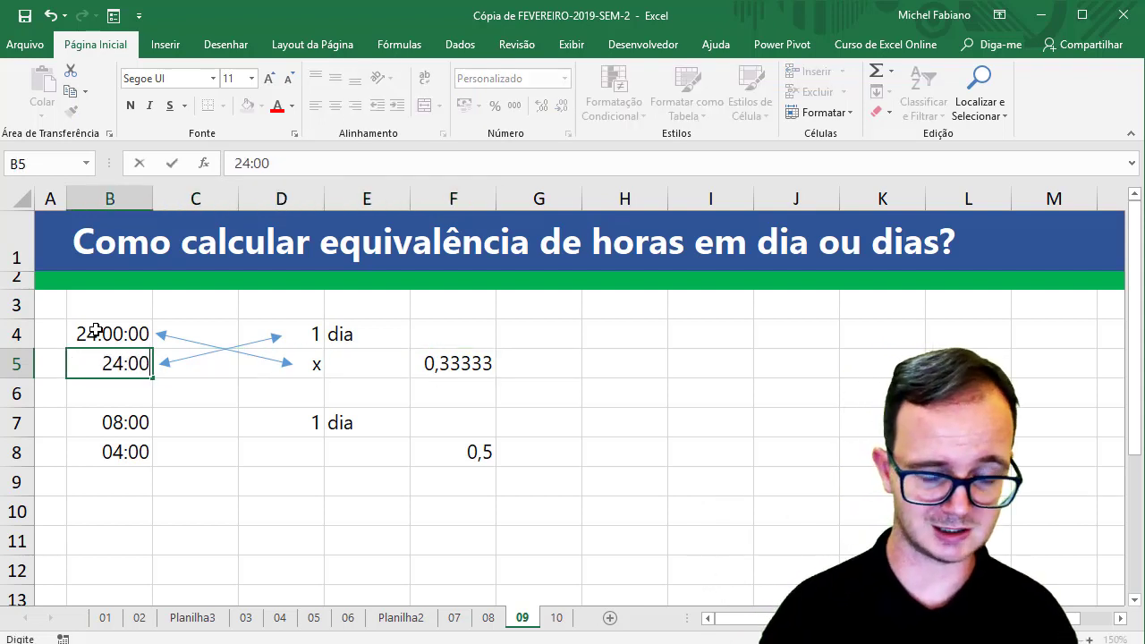
{"action": "key", "text": "Return"}
{"action": "key", "text": "Up"}
{"action": "key", "text": "Right"}
{"action": "key", "text": "Right"}
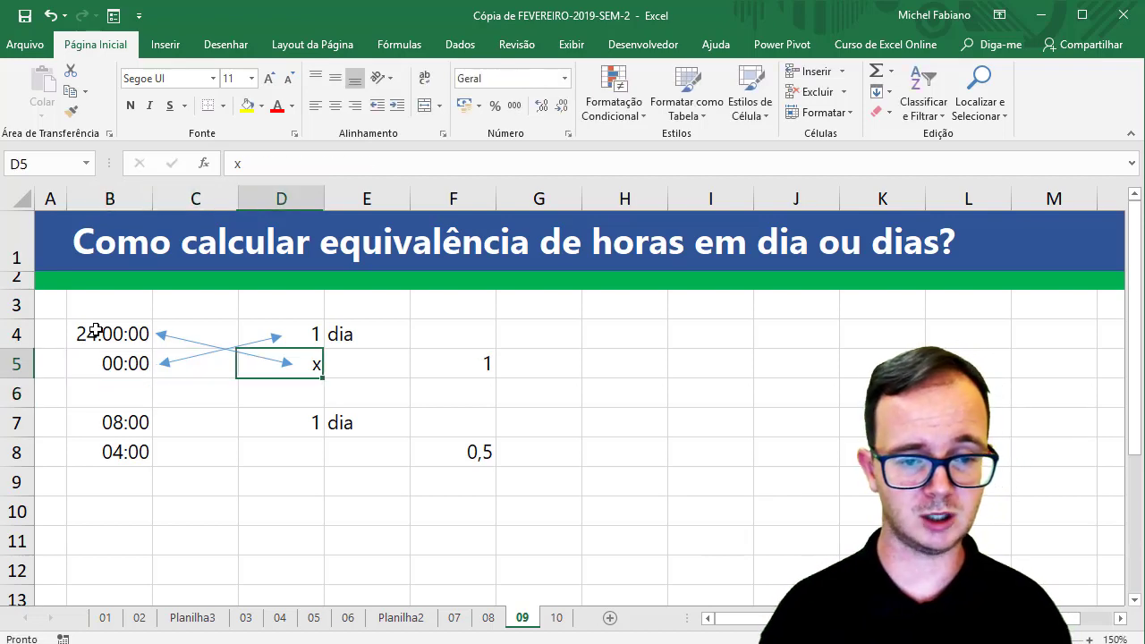
{"action": "key", "text": "Right"}
{"action": "key", "text": "Right"}
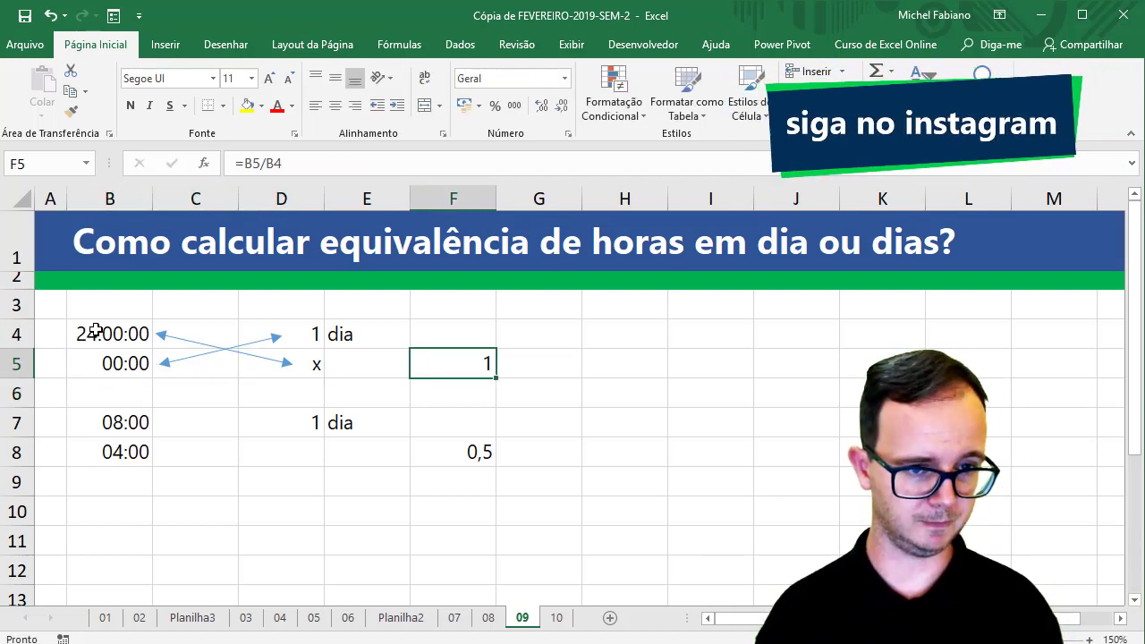
{"action": "key", "text": "Left"}
{"action": "key", "text": "Left"}
{"action": "key", "text": "Left"}
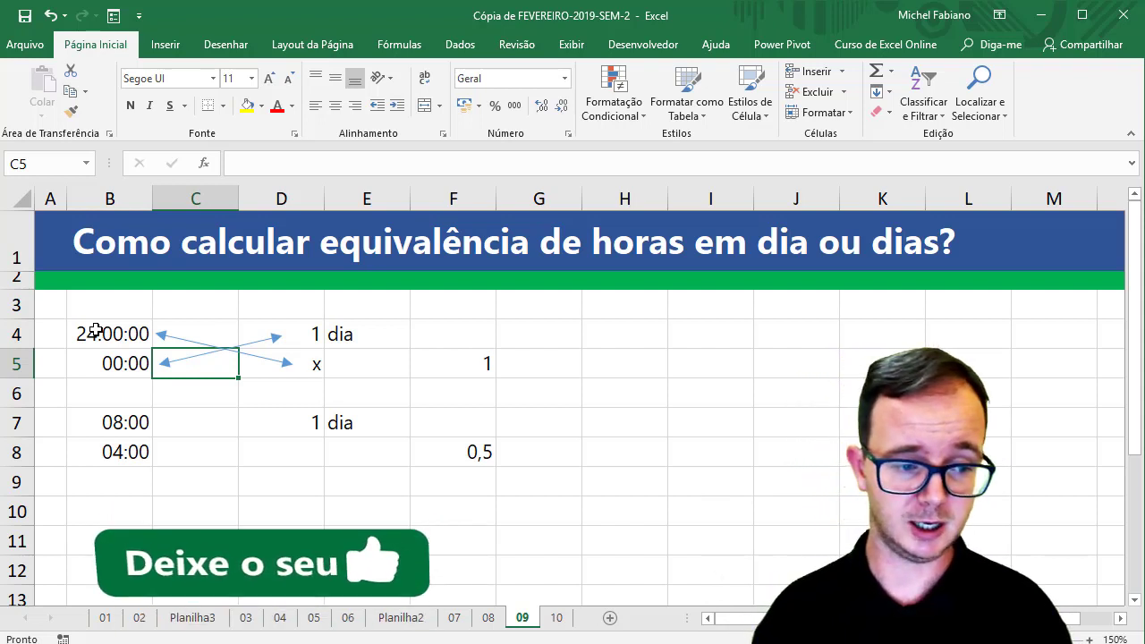
{"action": "key", "text": "Down"}
{"action": "key", "text": "Down"}
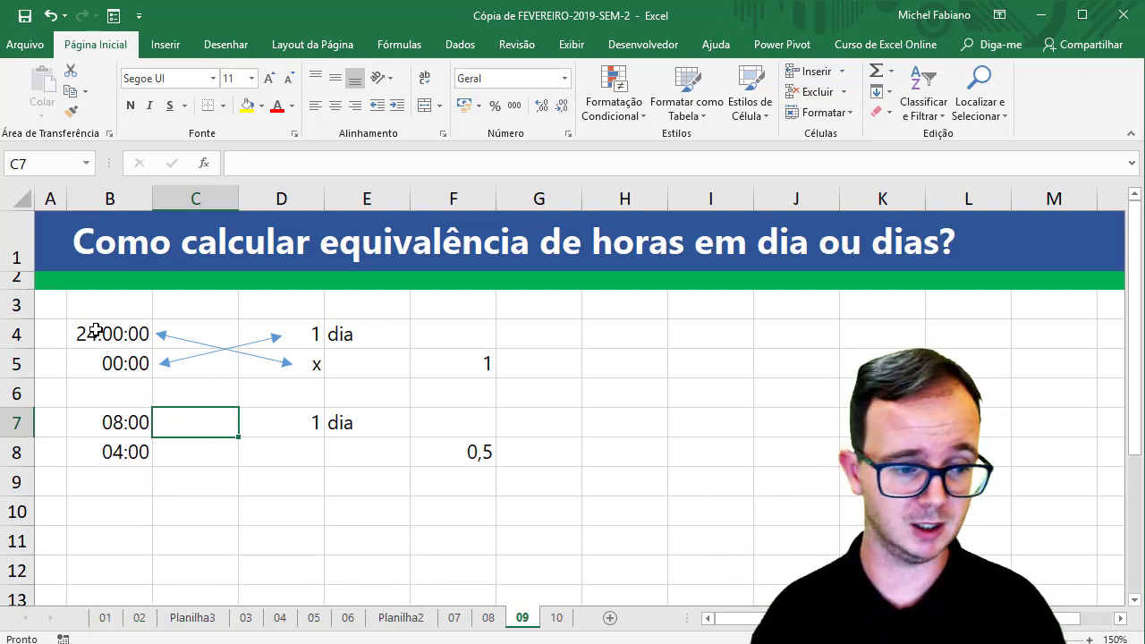
Type x in D8 and right-align it
{"action": "key", "text": "Left"}
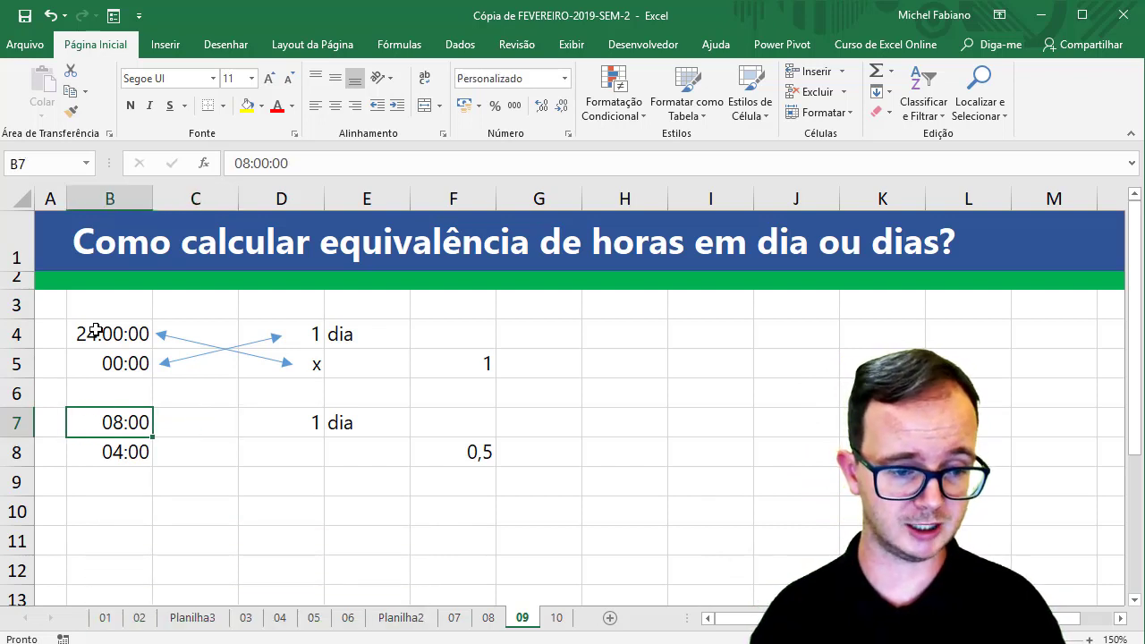
{"action": "left_click", "coordinate": [310, 426]}
{"action": "left_click", "coordinate": [301, 446]}
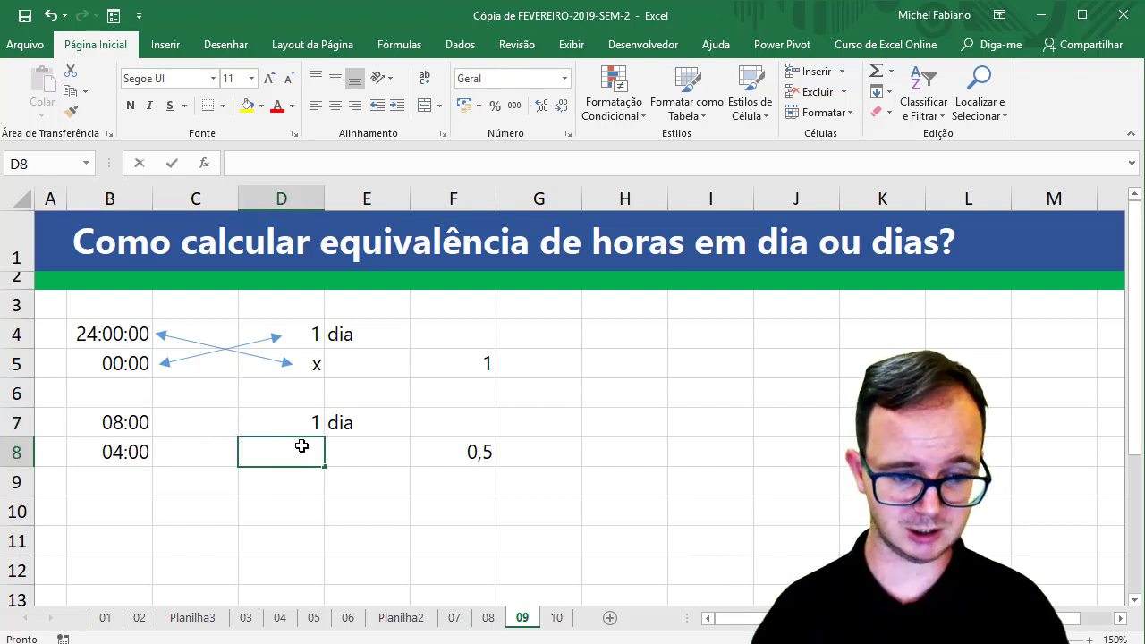
{"action": "type", "text": "x"}
{"action": "left_click", "coordinate": [387, 470]}
{"action": "left_click", "coordinate": [298, 445]}
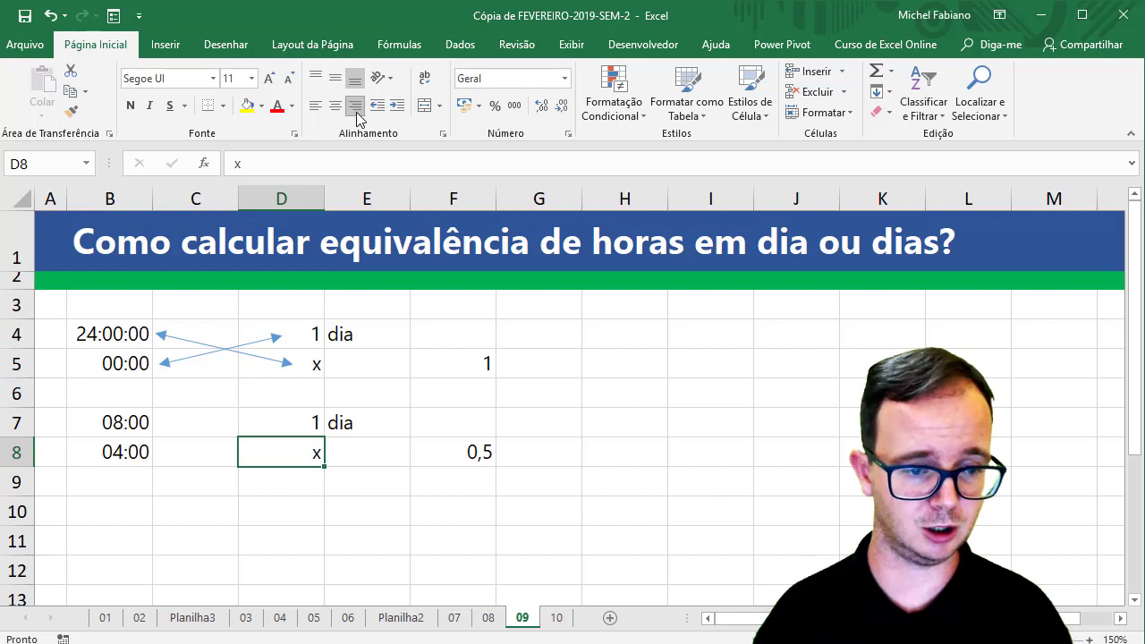
Copy the crossing arrows down to rows 7–8 and clear F8's old result
{"action": "left_click_drag", "start_coordinate": [236, 345], "coordinate": [255, 423]}
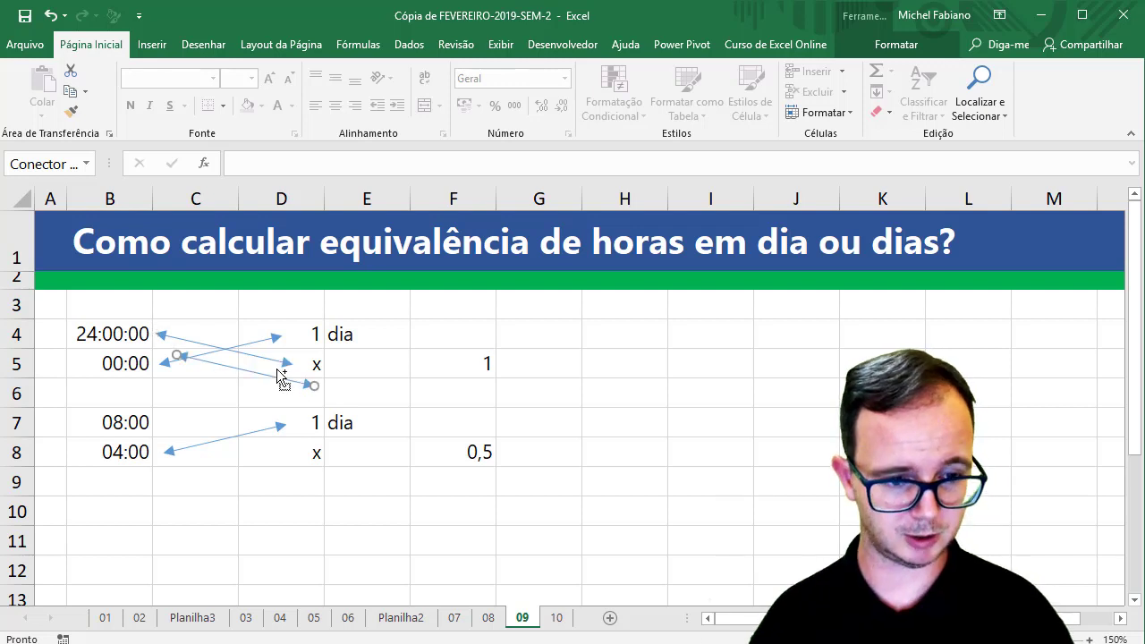
{"action": "left_click_drag", "start_coordinate": [281, 378], "coordinate": [258, 444]}
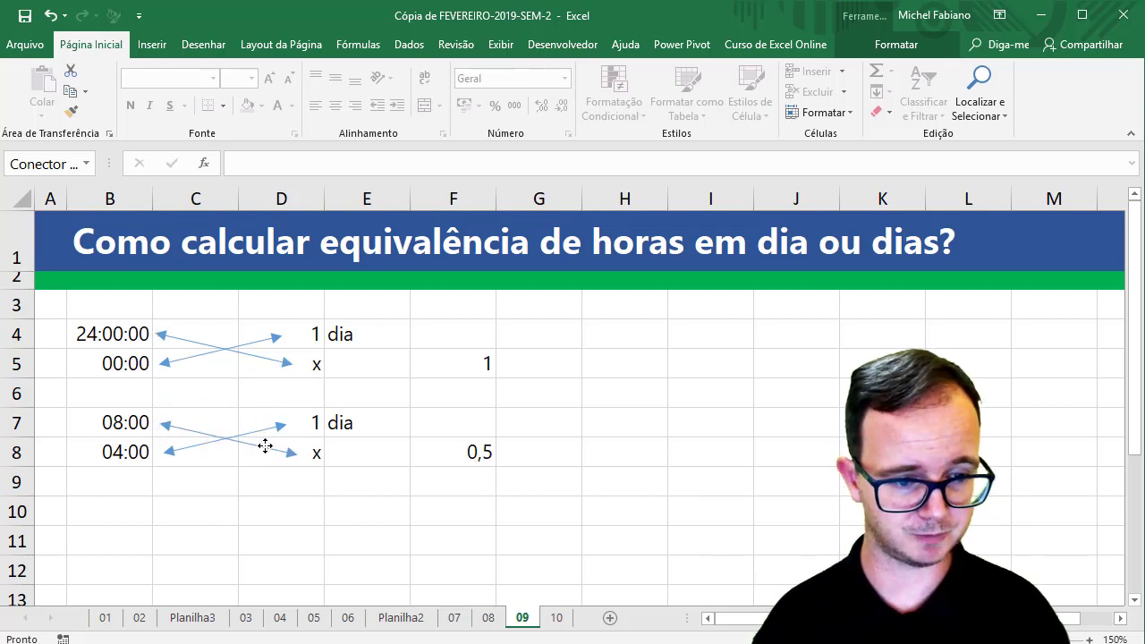
{"action": "left_click", "coordinate": [428, 455]}
{"action": "key", "text": "Delete"}
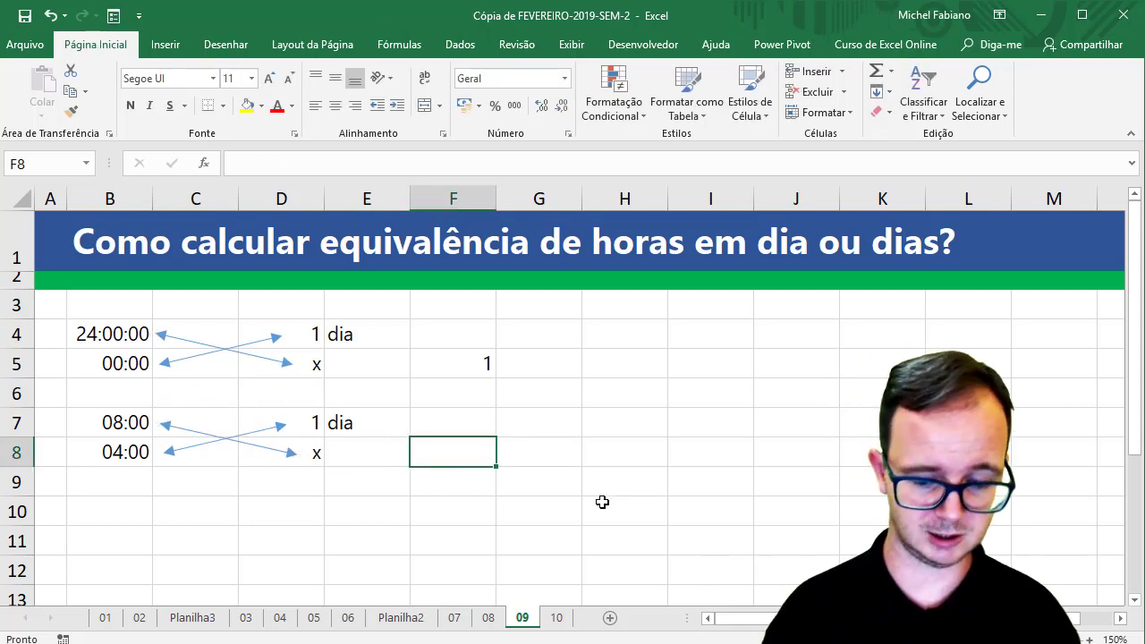
Enter =B8/B7 in F8, dividing the 04:00 hours by the 08:00 in B7
{"action": "type", "text": "="}
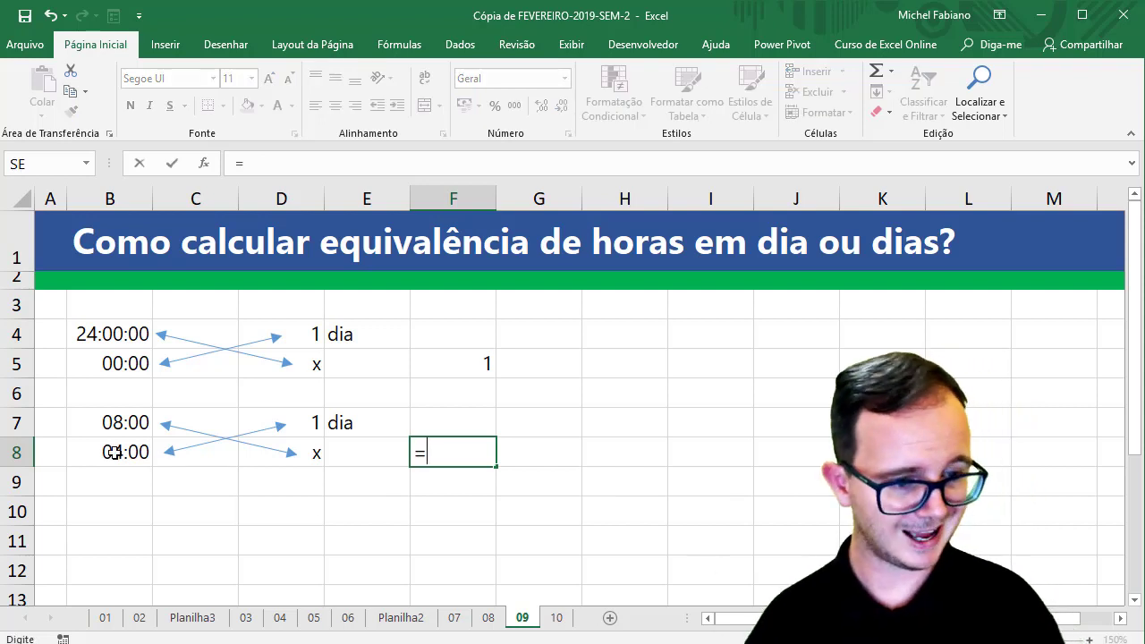
{"action": "left_click", "coordinate": [113, 453]}
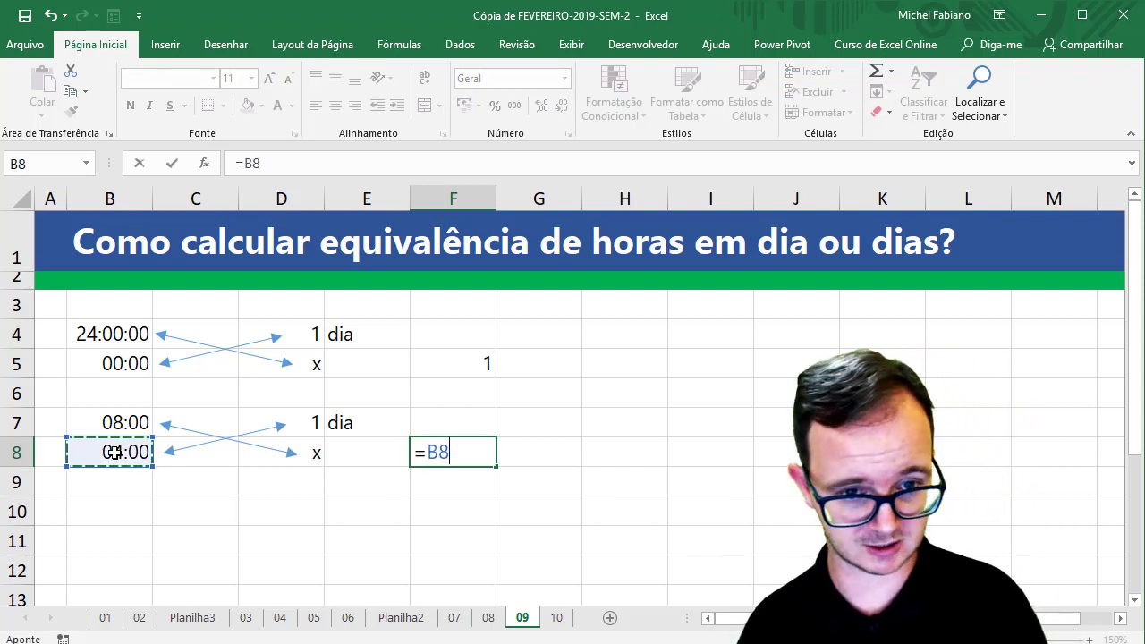
{"action": "type", "text": "/"}
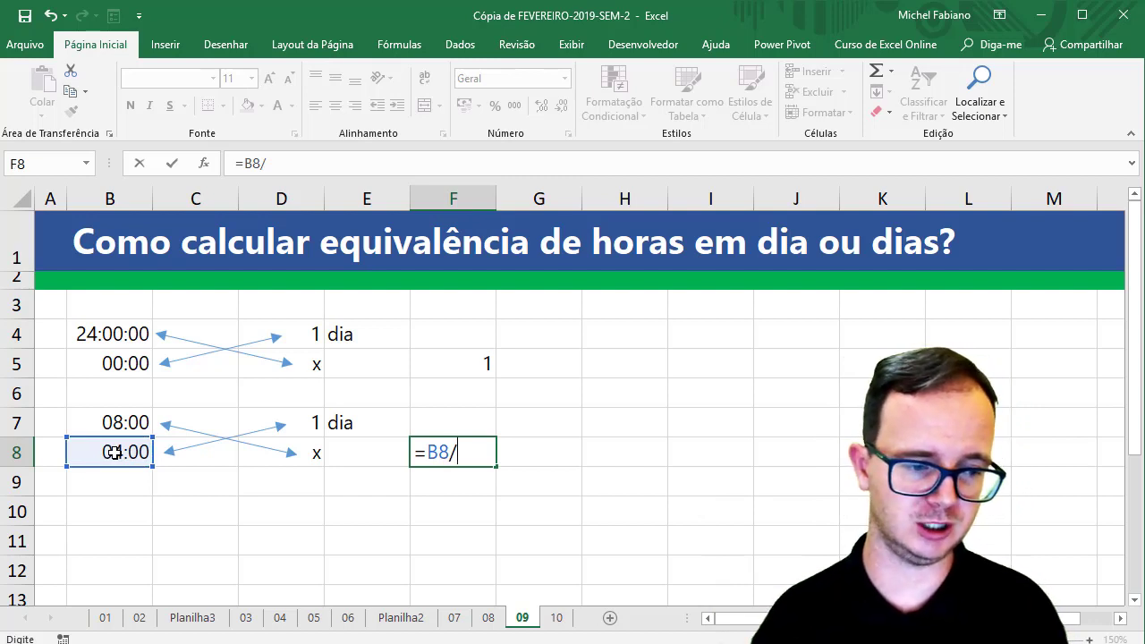
{"action": "left_click", "coordinate": [125, 424]}
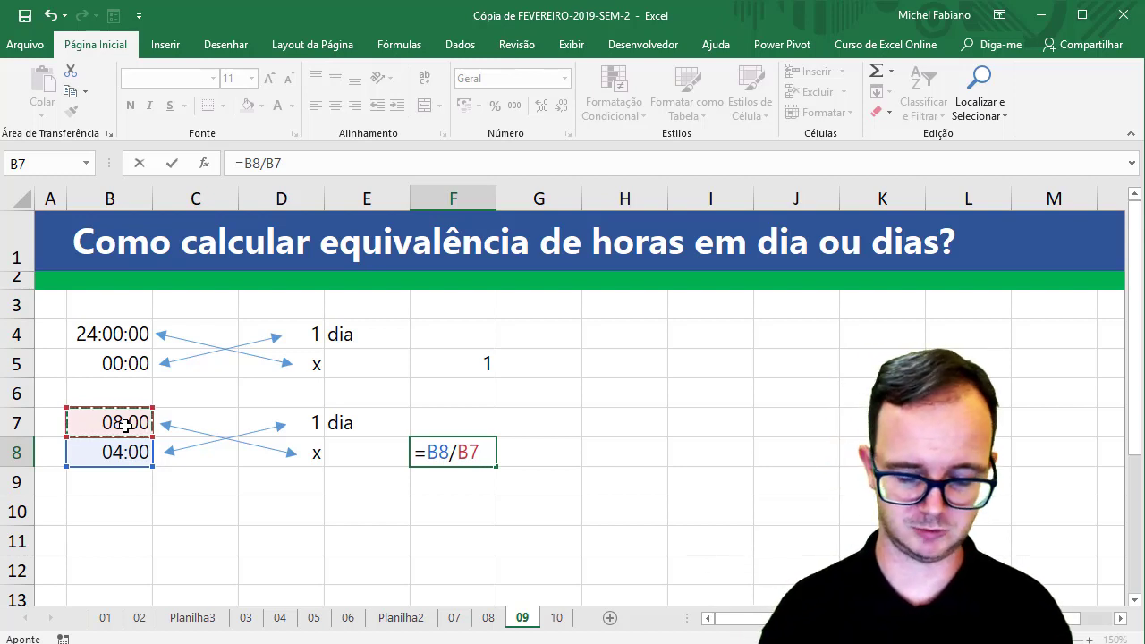
{"action": "key", "text": "Return"}
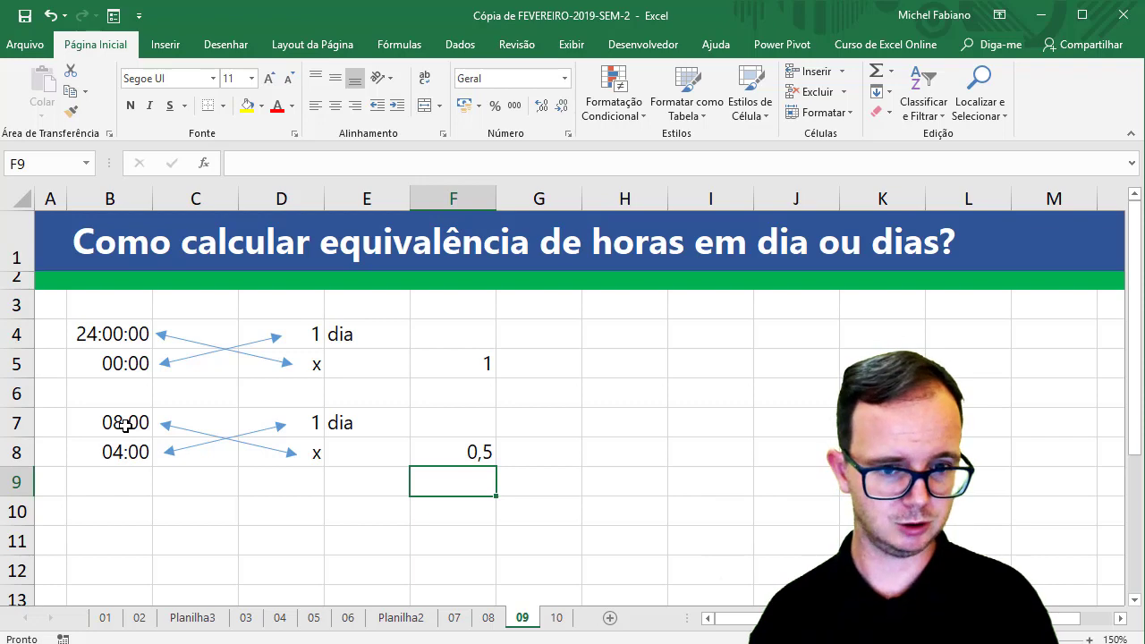
Set B8 to 02:00 and apply Percent Style to the F8 result
{"action": "key", "text": "Up"}
{"action": "key", "text": "Left"}
{"action": "key", "text": "Left"}
{"action": "key", "text": "Left"}
{"action": "key", "text": "Left"}
{"action": "type", "text": "02"}
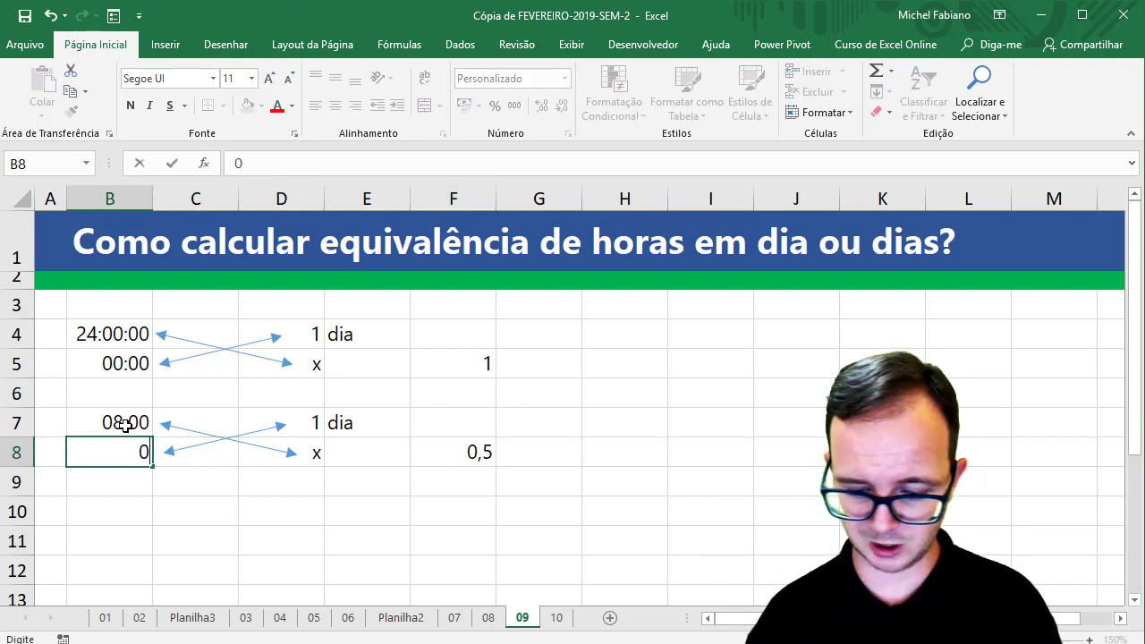
{"action": "type", "text": ":00"}
{"action": "key", "text": "Return"}
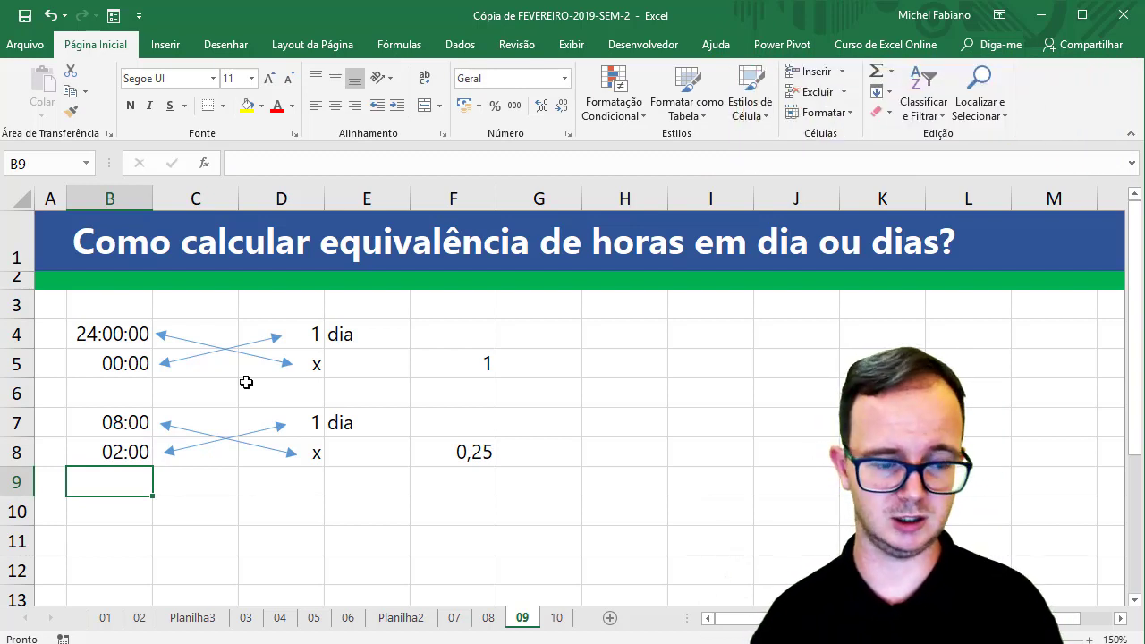
{"action": "left_click", "coordinate": [466, 455]}
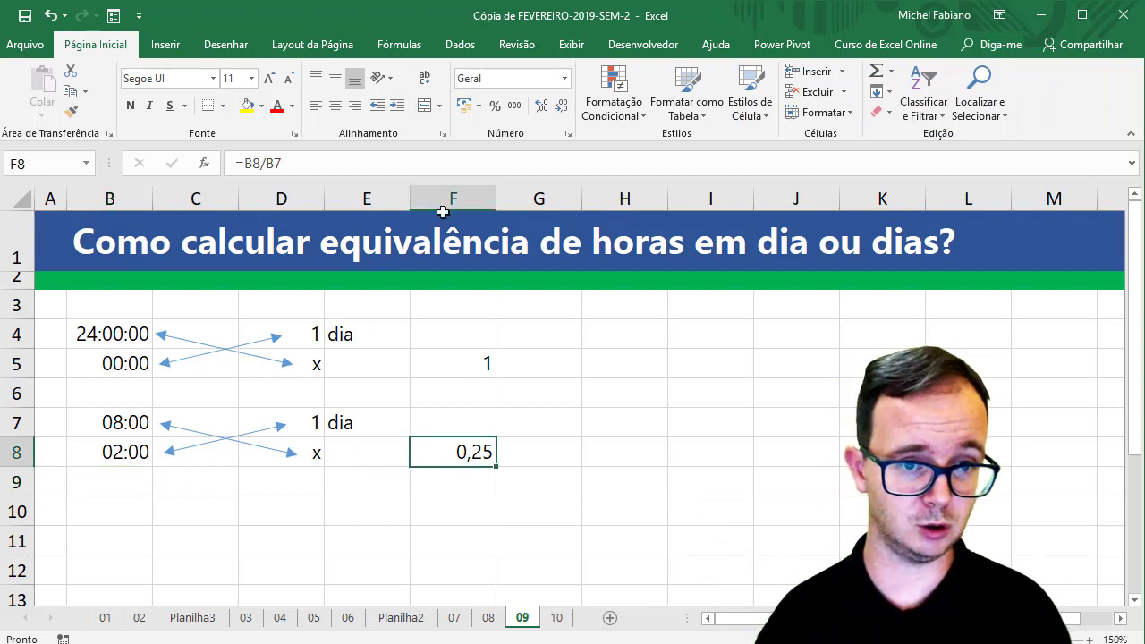
{"action": "left_click", "coordinate": [497, 105]}
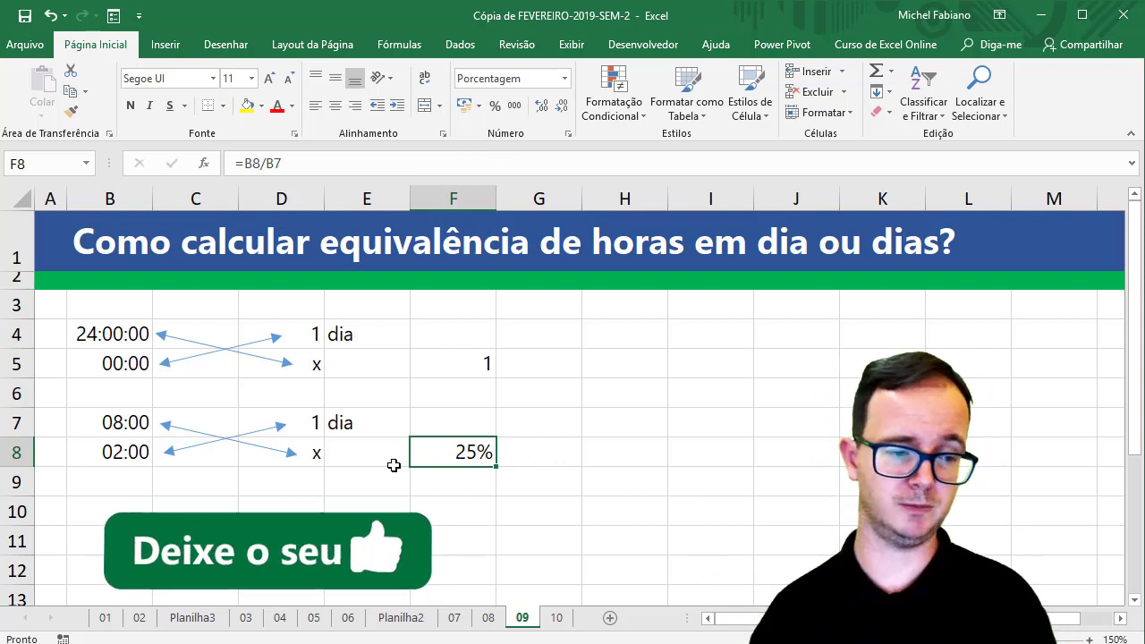
Try 08:00 and then 14:00 in B8, giving 175% in F8
{"action": "left_click", "coordinate": [138, 452]}
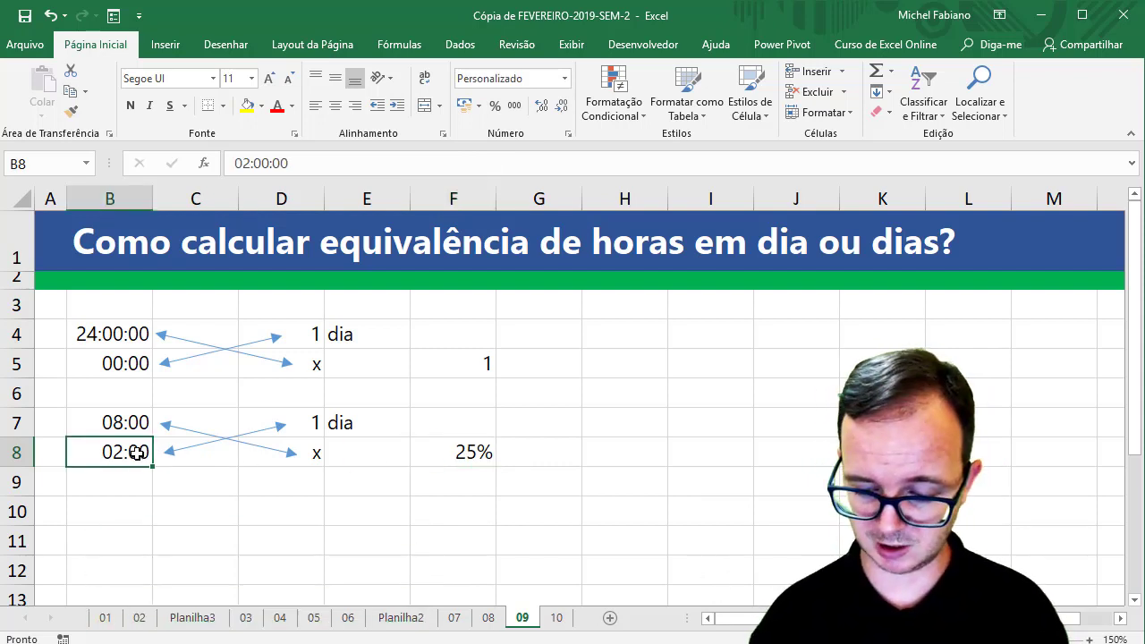
{"action": "type", "text": "08:00"}
{"action": "key", "text": "Return"}
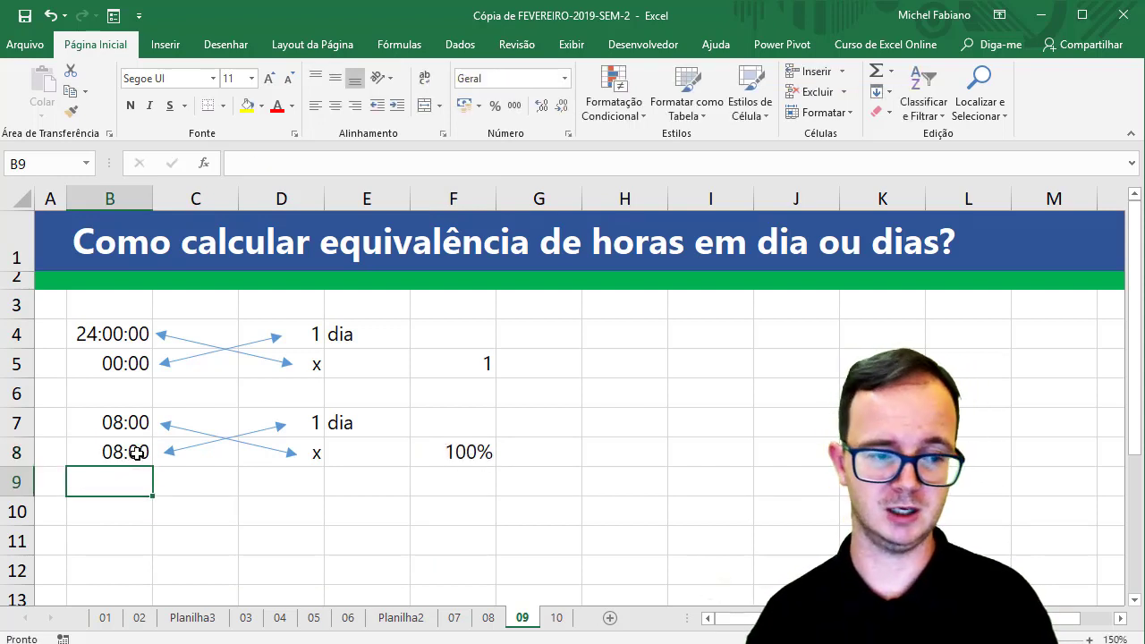
{"action": "left_click", "coordinate": [137, 453]}
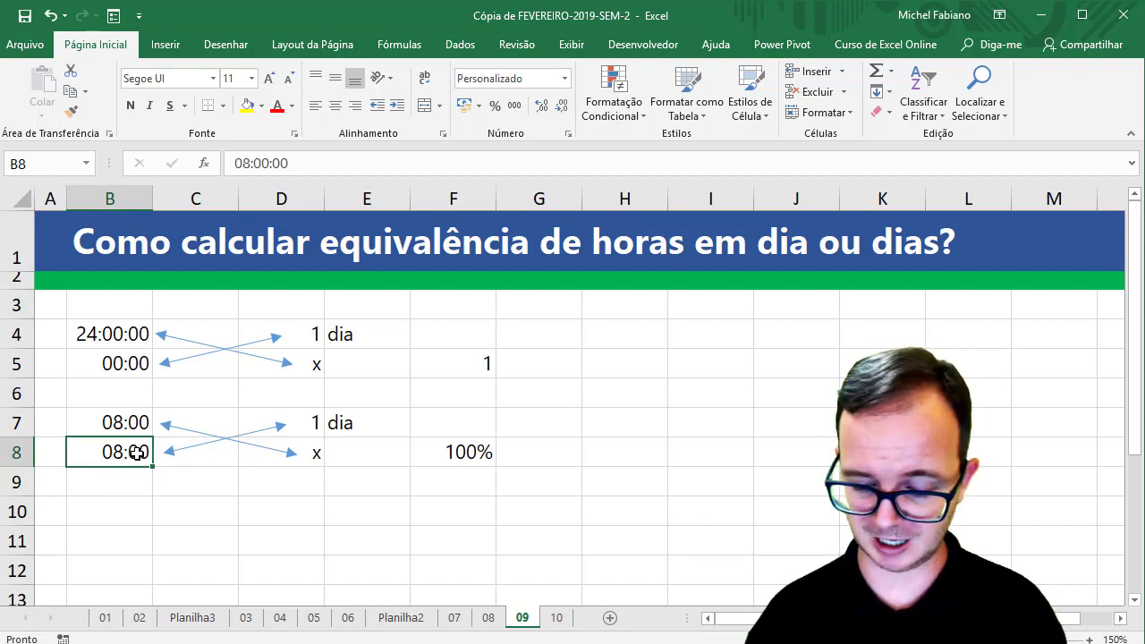
{"action": "type", "text": "14:00"}
{"action": "key", "text": "Return"}
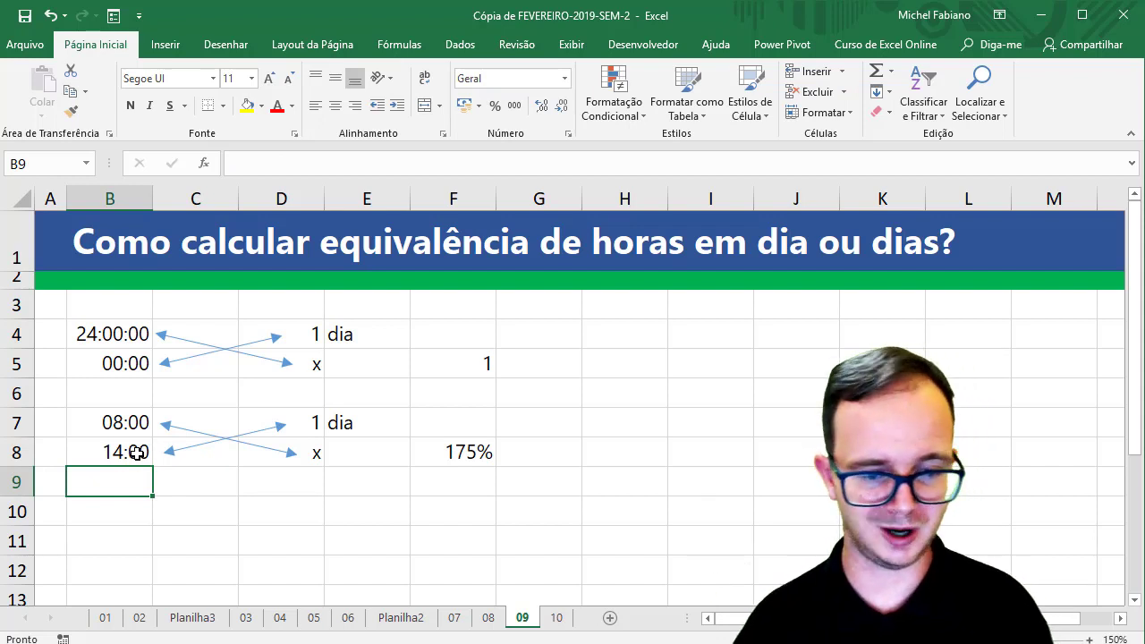
{"action": "left_click", "coordinate": [463, 450]}
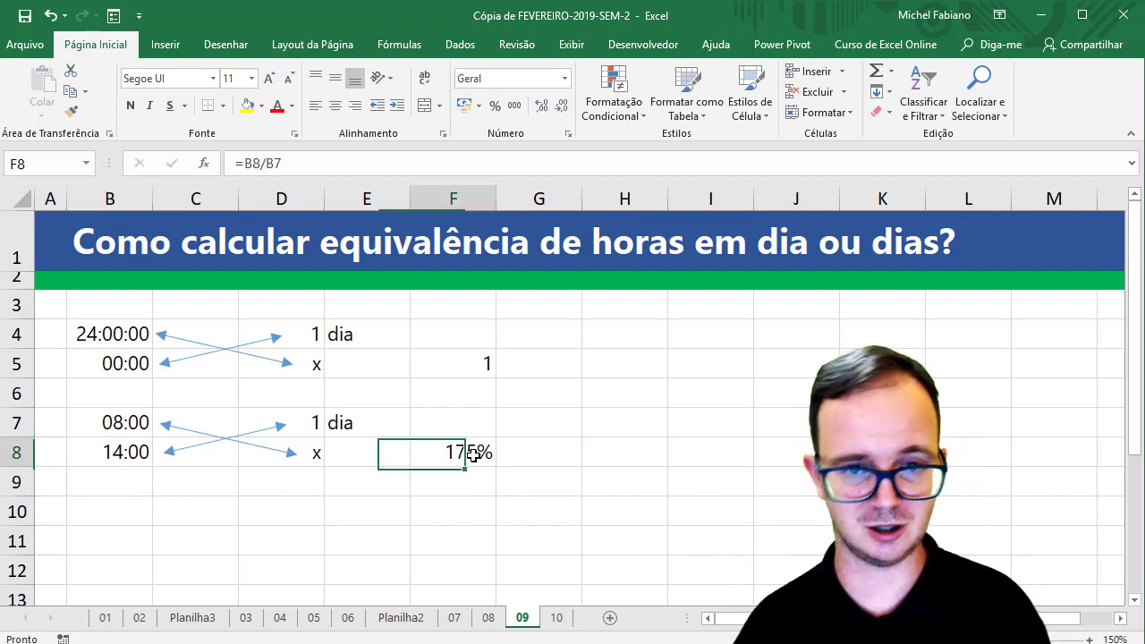
Change F8's number format from percentage to Número so it shows 1,75
{"action": "left_click", "coordinate": [564, 79]}
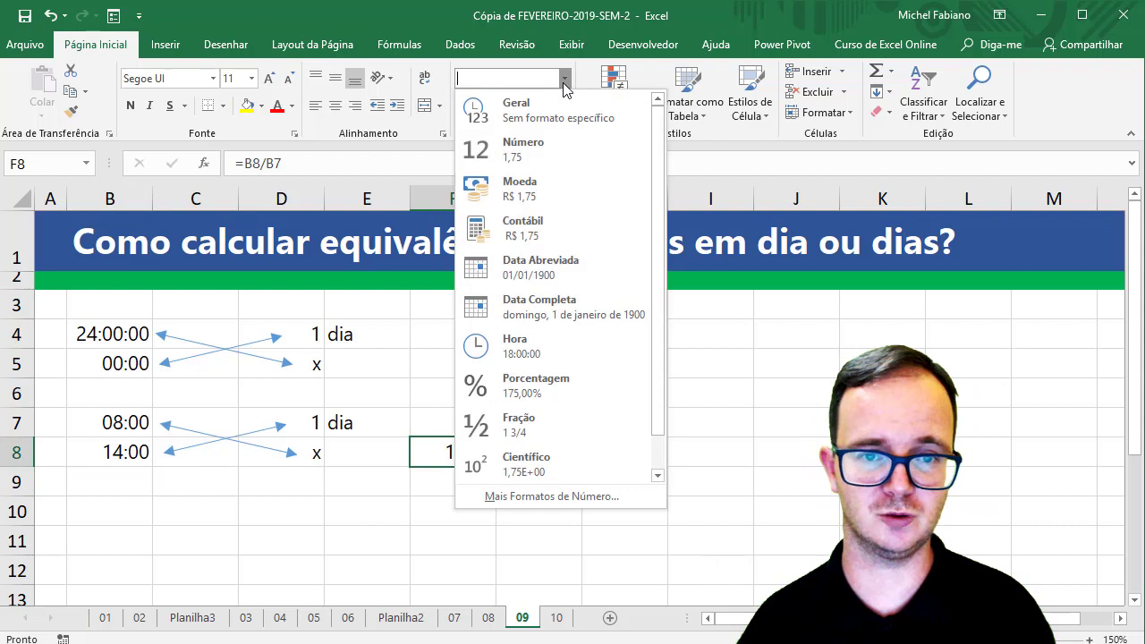
{"action": "left_click", "coordinate": [535, 152]}
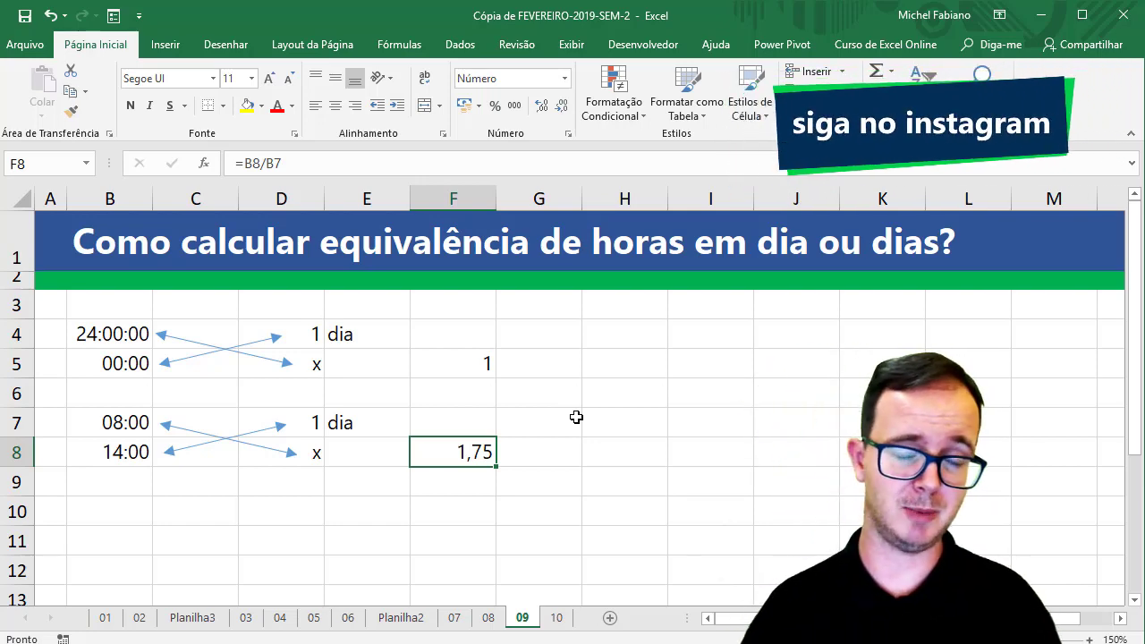
{"action": "left_click", "coordinate": [109, 454]}
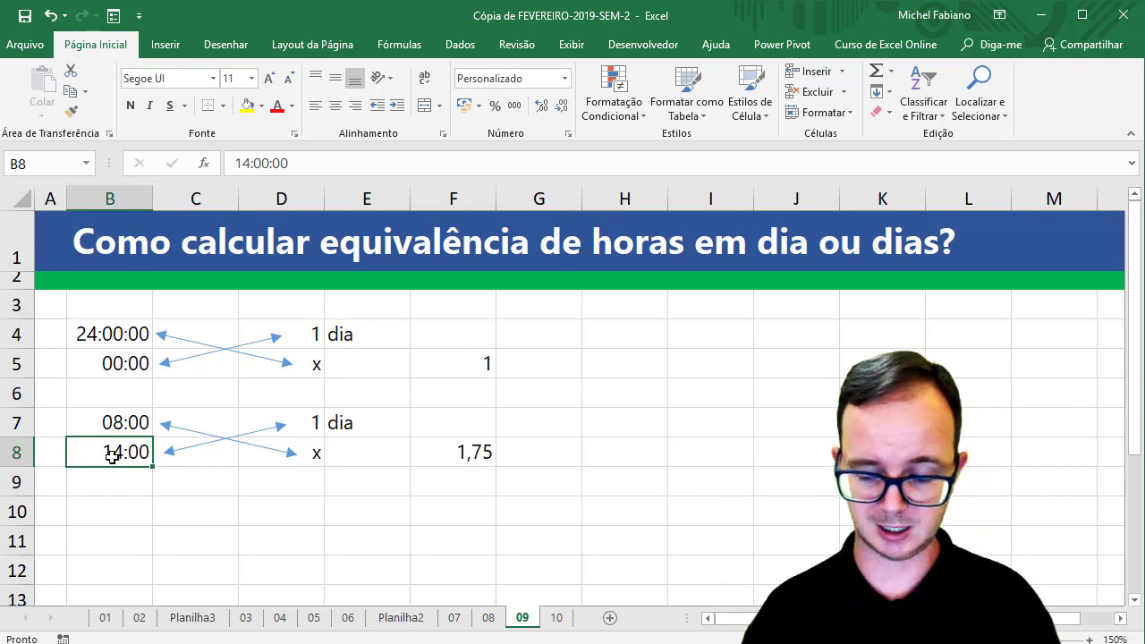
Enter 40:00 in B8, format it as elapsed hours 37:30:55, and pick up the format with Format Painter
{"action": "type", "text": "40"}
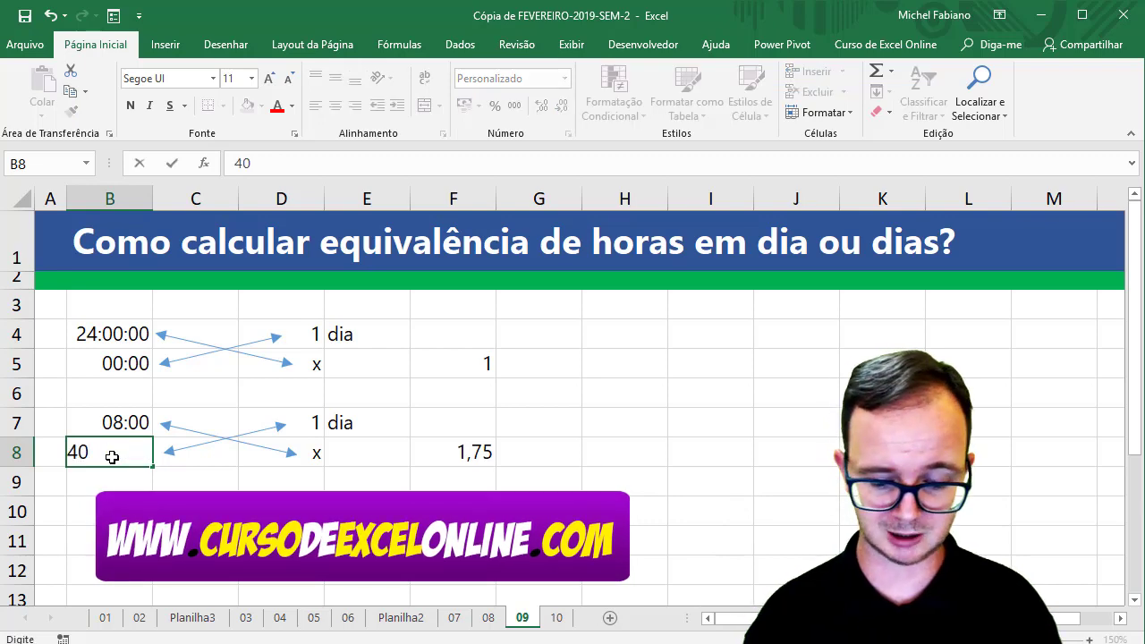
{"action": "type", "text": ":00"}
{"action": "key", "text": "Return"}
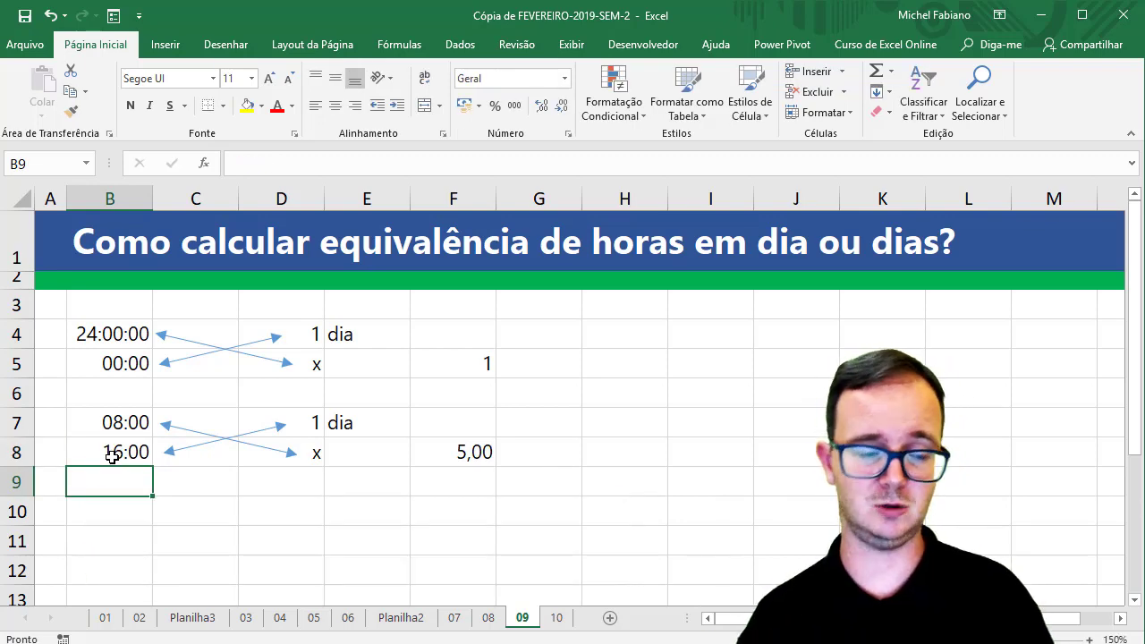
{"action": "left_click", "coordinate": [112, 457]}
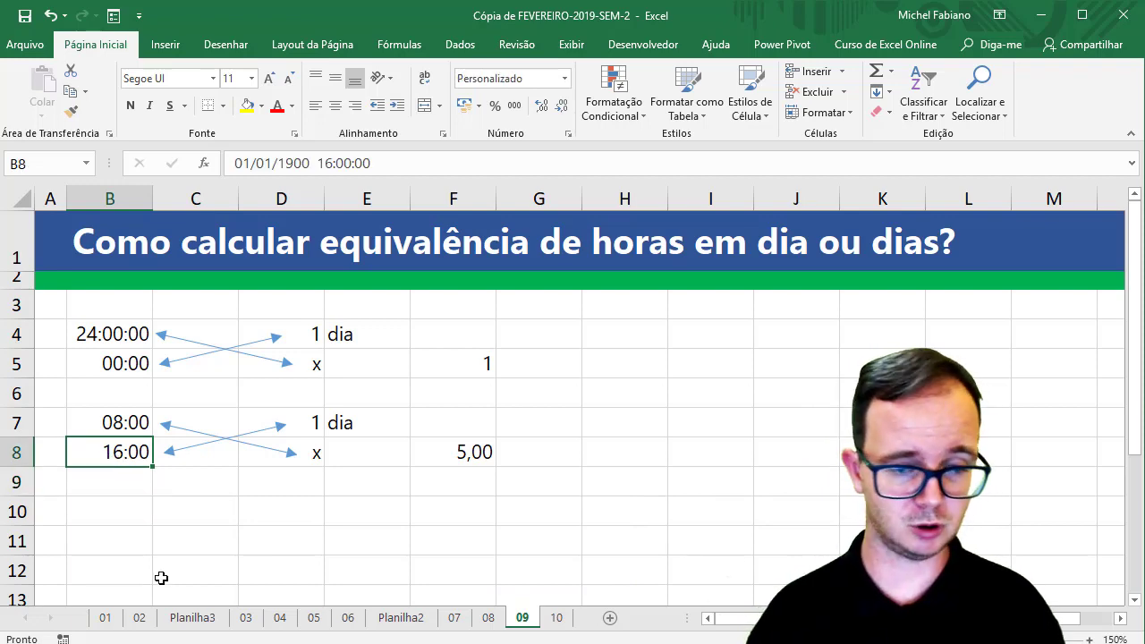
{"action": "left_click", "coordinate": [568, 135]}
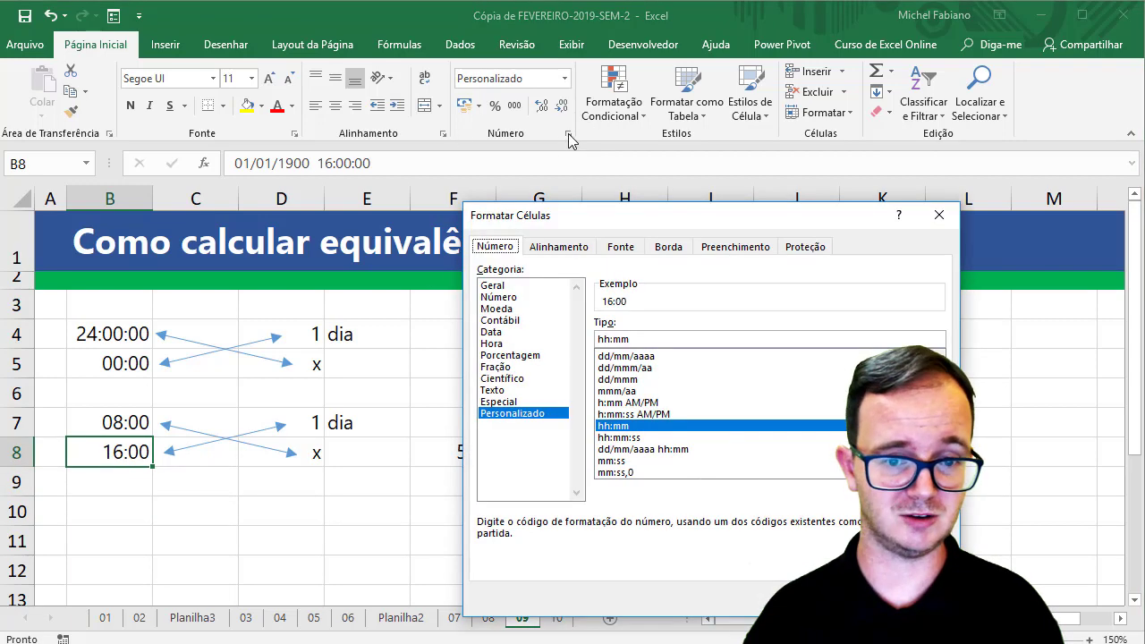
{"action": "left_click", "coordinate": [494, 344]}
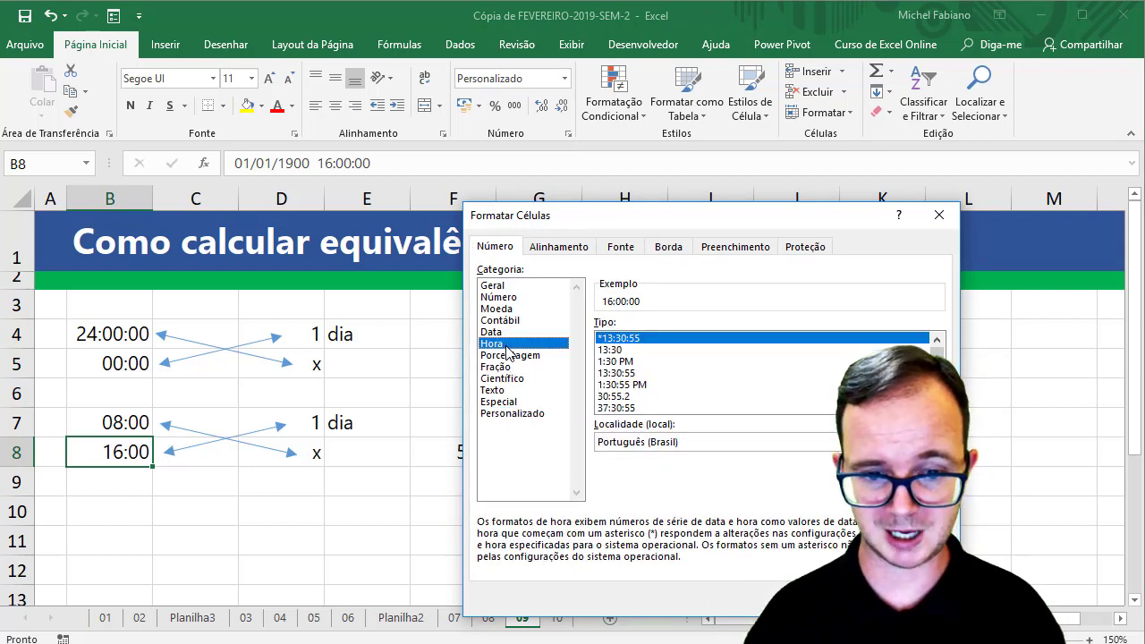
{"action": "left_click", "coordinate": [625, 409]}
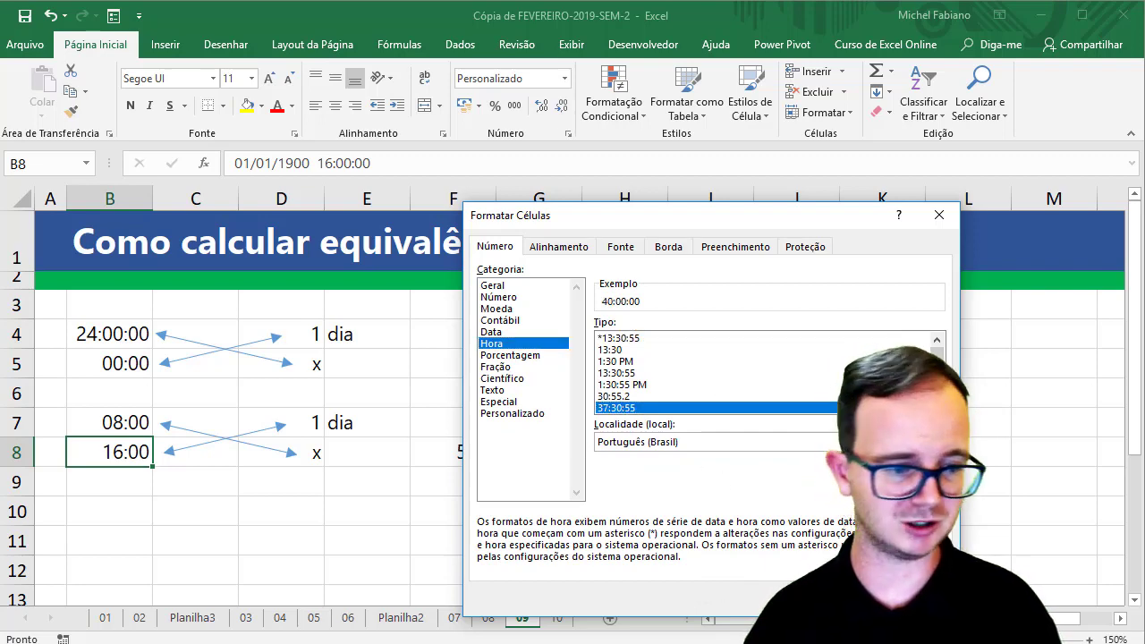
{"action": "left_click", "coordinate": [836, 595]}
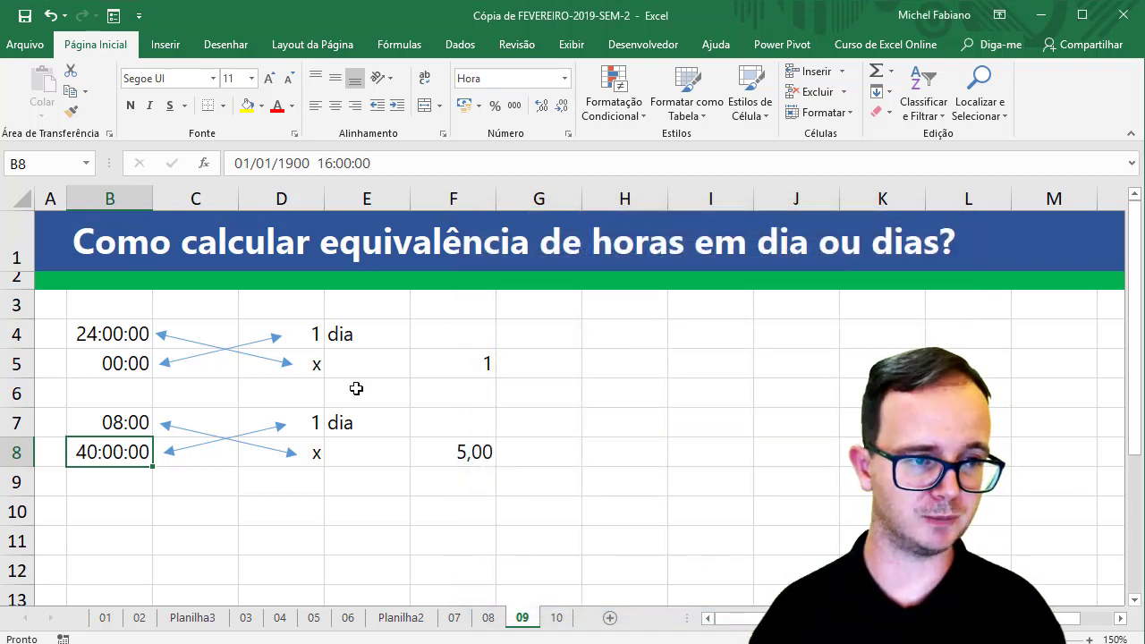
{"action": "left_click", "coordinate": [71, 111]}
Paint the elapsed-hours format onto B7 and set B8 to 200:00, giving 25,00 in F8
{"action": "left_click", "coordinate": [138, 423]}
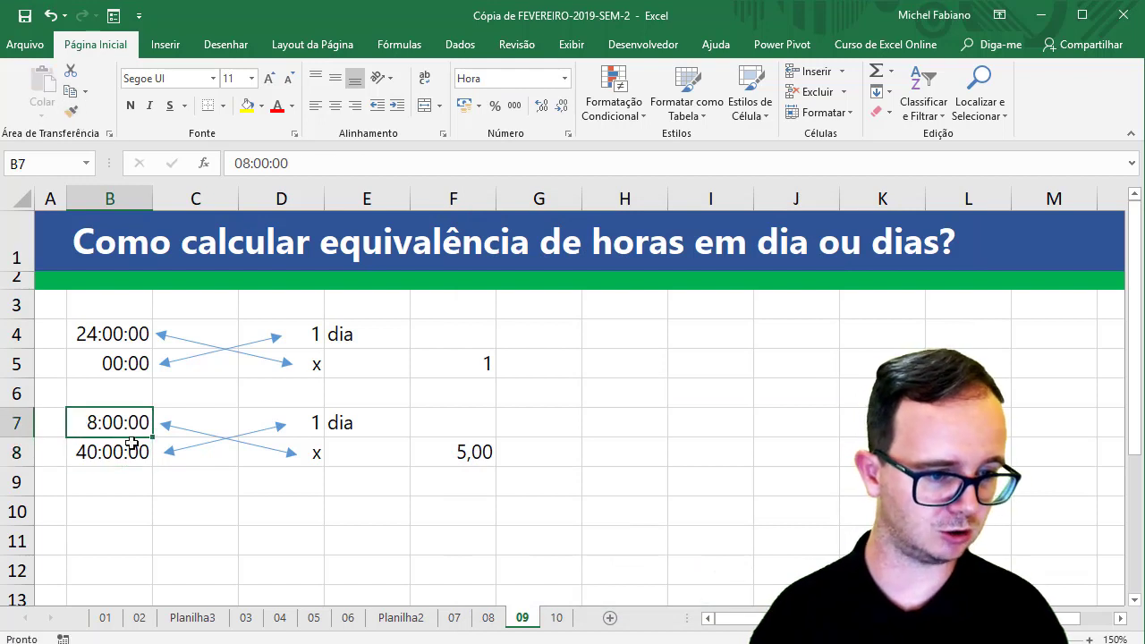
{"action": "left_click", "coordinate": [143, 461]}
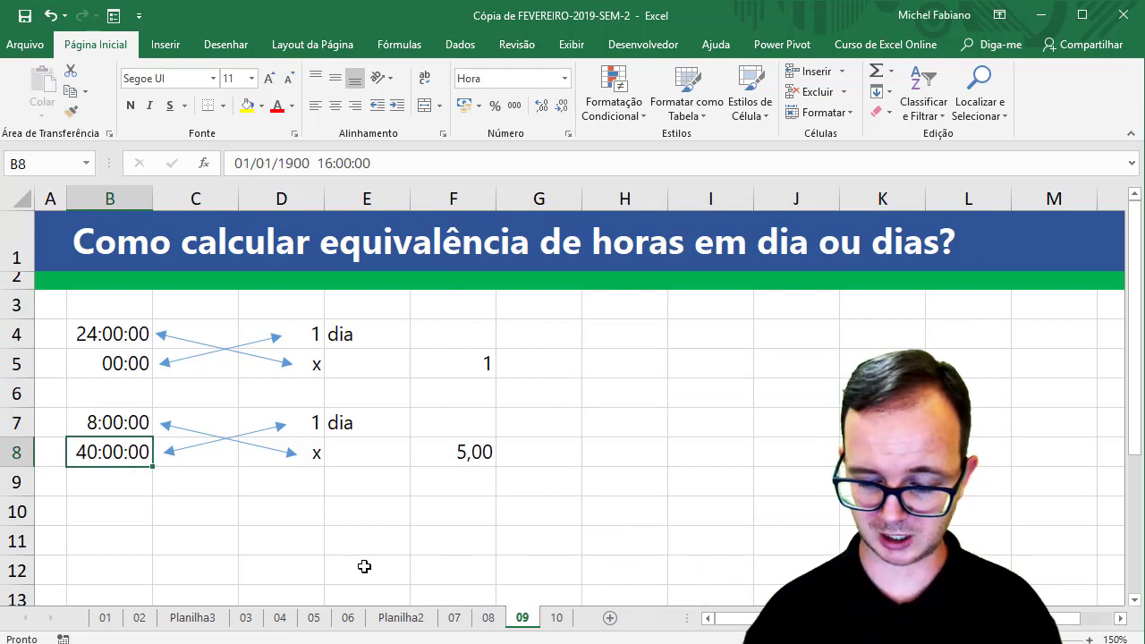
{"action": "type", "text": "200"}
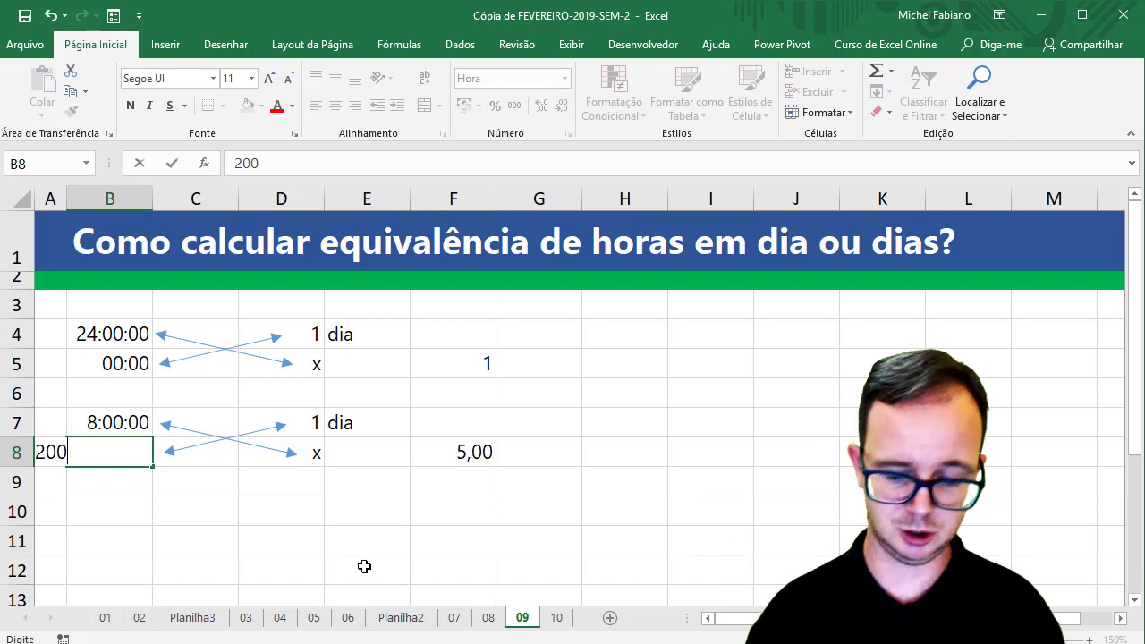
{"action": "type", "text": ":00"}
{"action": "key", "text": "Return"}
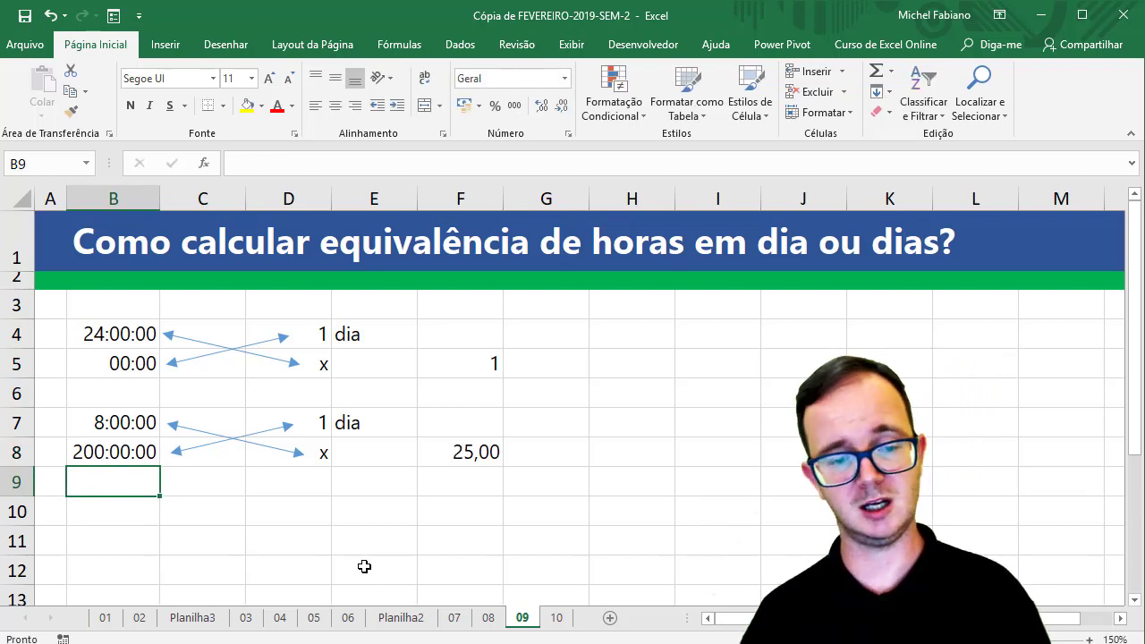
{"action": "left_click", "coordinate": [458, 453]}
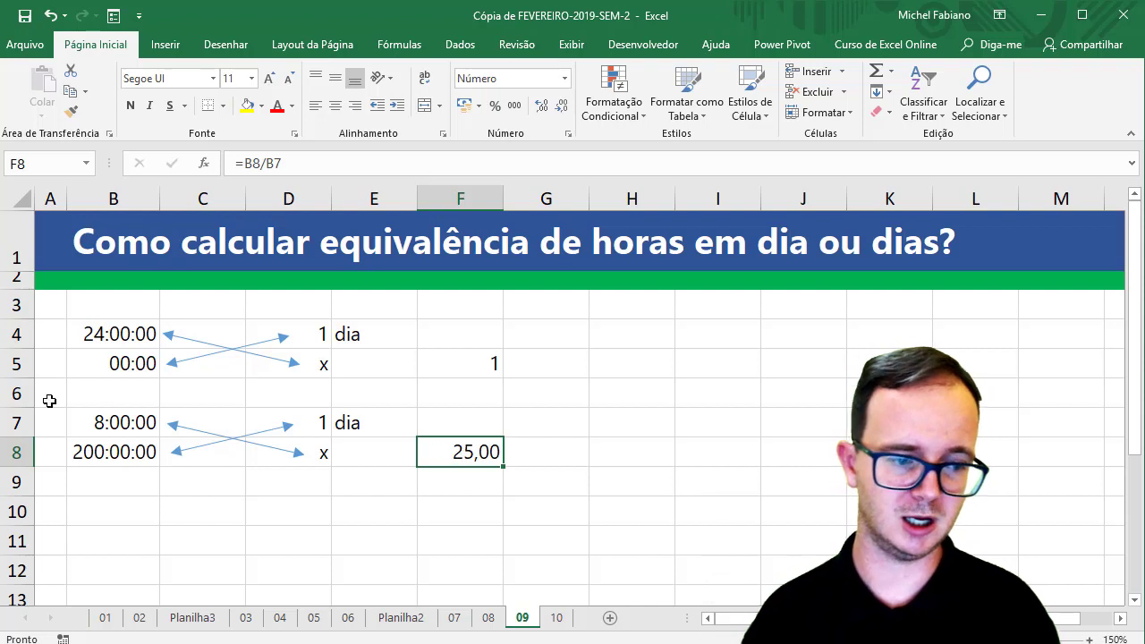
{"action": "left_click", "coordinate": [75, 457]}
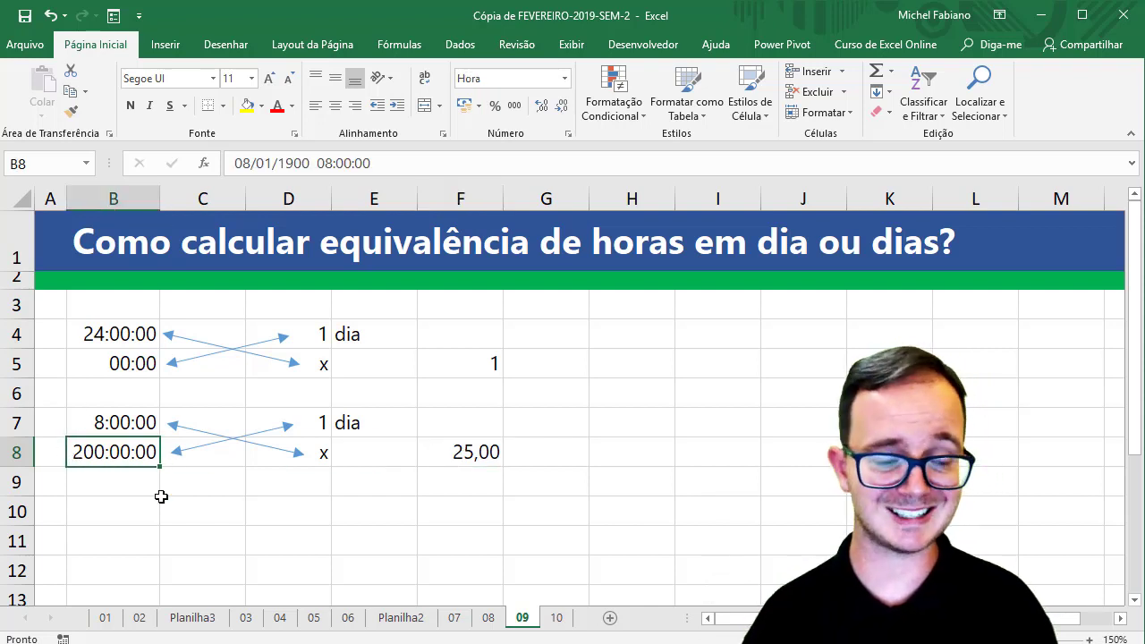